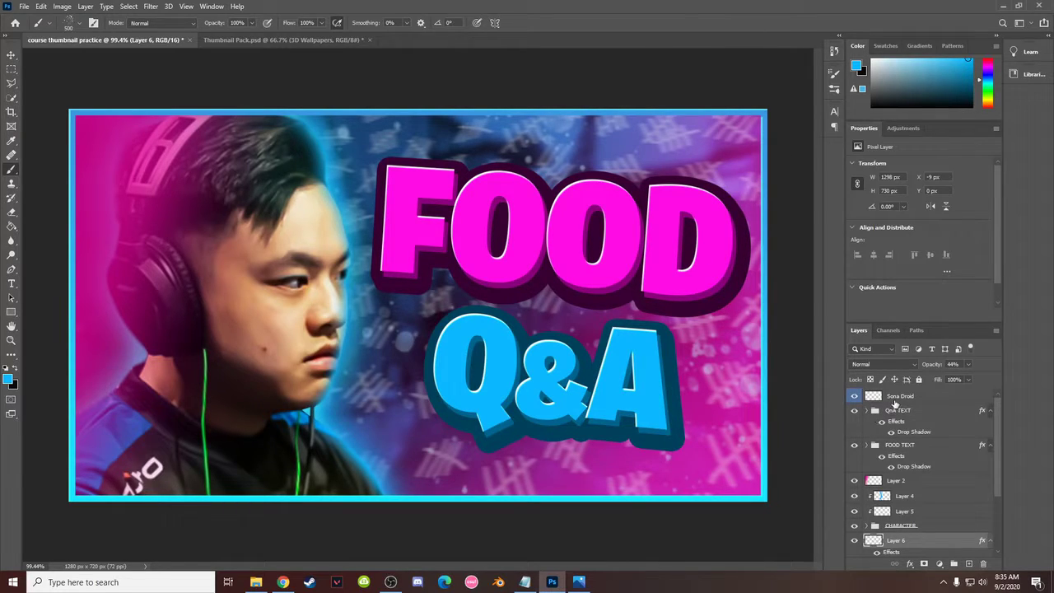
# Stamp all visible artwork into a new layer above the Sona Droid layer and open it in the Camera Raw filter
pyautogui.click(898, 399)
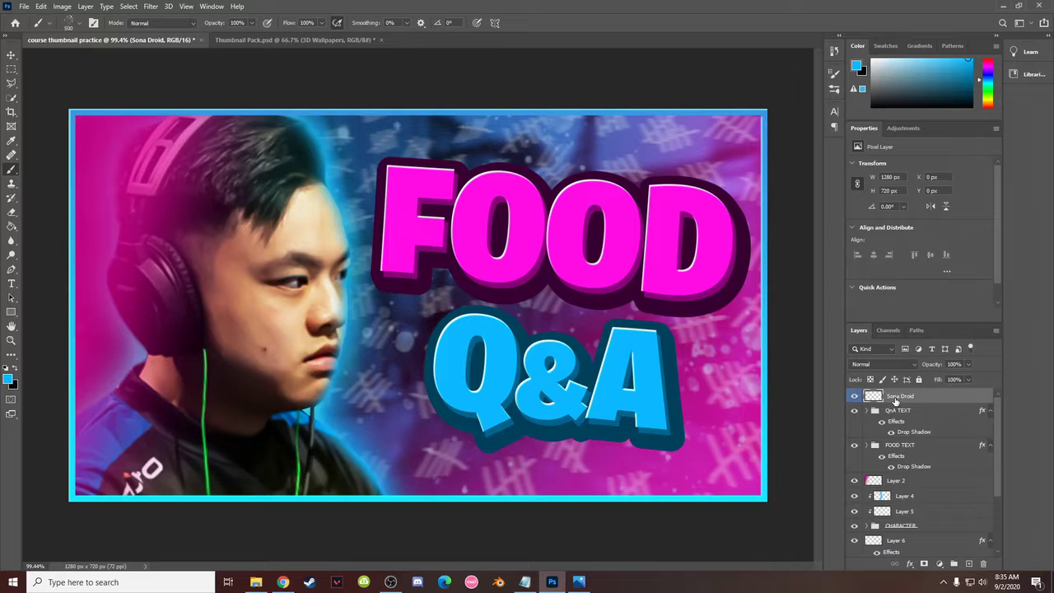
pyautogui.hotkey('ctrl', 'alt', 'shift', 'e')
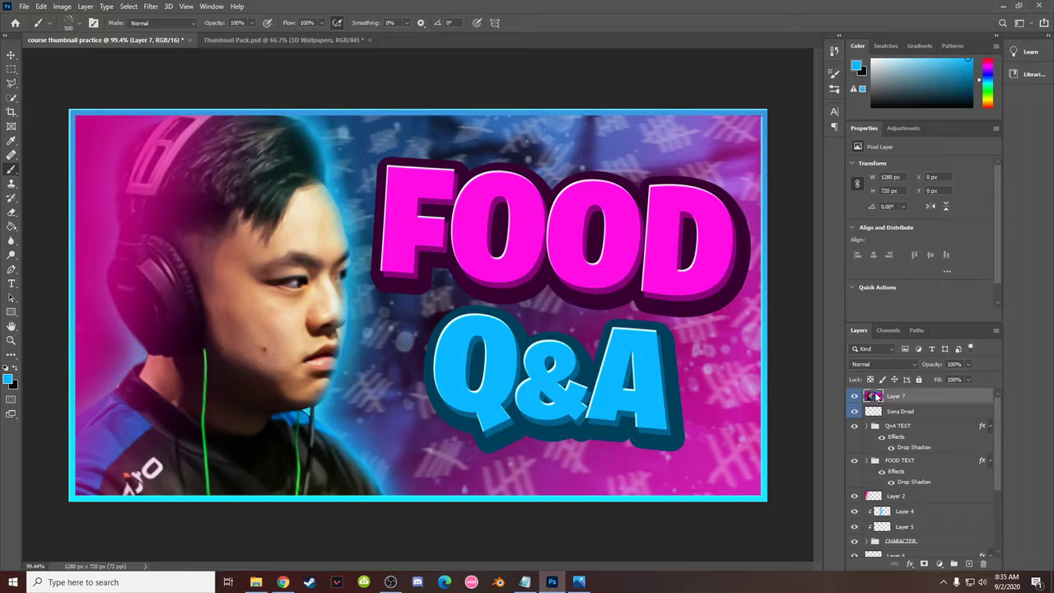
pyautogui.hotkey('ctrl', 'shift', 'a')
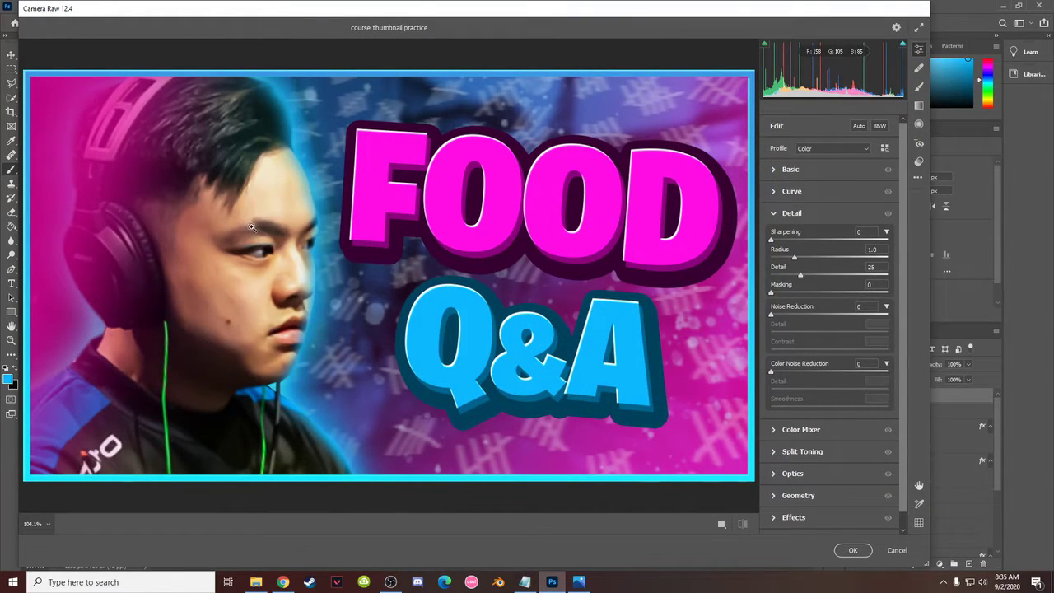
# Set the white balance to temperature -2 and tint +2
pyautogui.click(774, 169)
pyautogui.moveTo(830, 212); pyautogui.dragTo(828, 214)
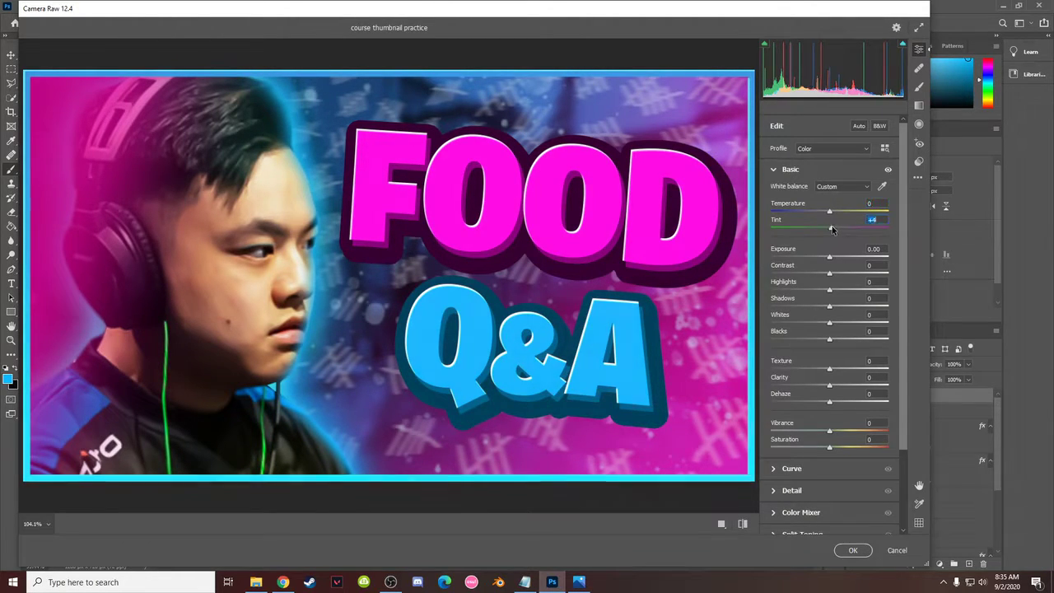
pyautogui.moveTo(832, 226)
pyautogui.mouseDown()
pyautogui.moveTo(861, 232)
pyautogui.moveTo(801, 231)
pyautogui.moveTo(830, 232)
pyautogui.mouseUp()
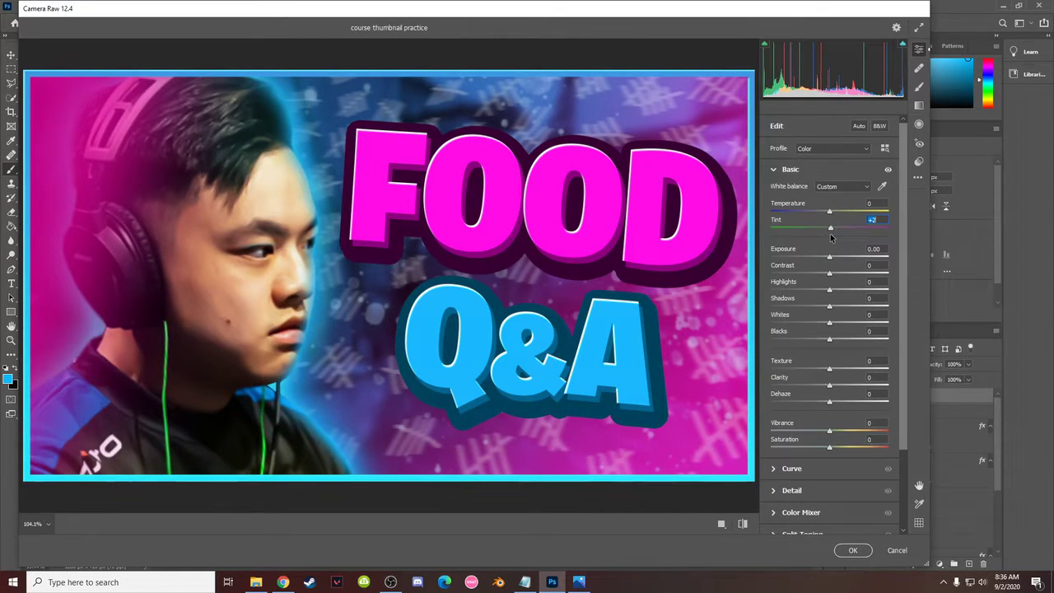
pyautogui.moveTo(830, 212); pyautogui.dragTo(827, 211)
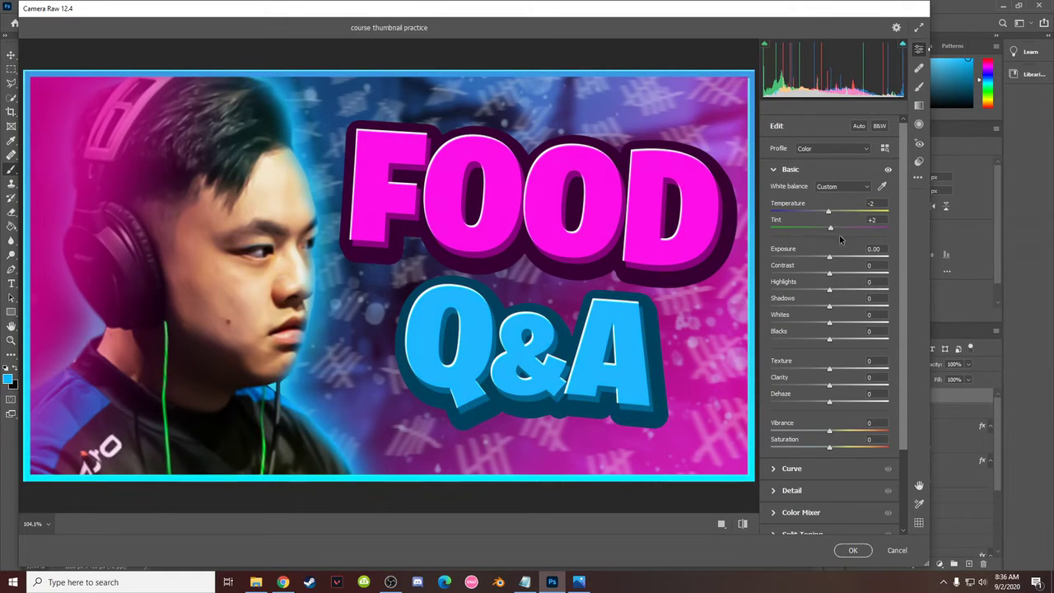
# Set exposure to +0.10, contrast to +25, highlights to +6, shadows to -15, whites to +6 and blacks to -14
pyautogui.moveTo(829, 257); pyautogui.dragTo(830, 259)
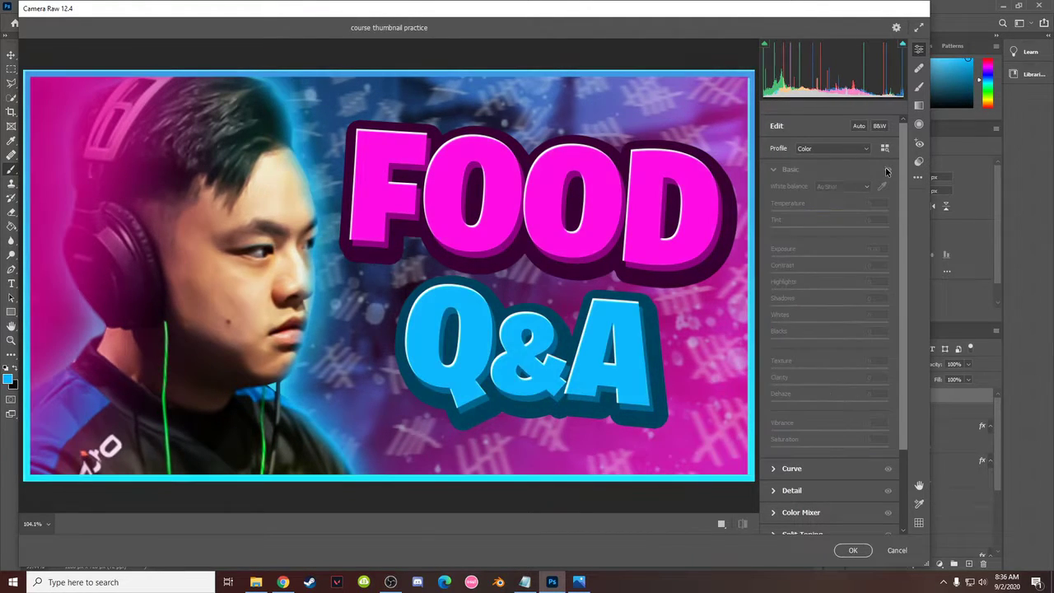
pyautogui.moveTo(830, 272)
pyautogui.mouseDown()
pyautogui.moveTo(868, 283)
pyautogui.moveTo(830, 281)
pyautogui.moveTo(841, 282)
pyautogui.mouseUp()
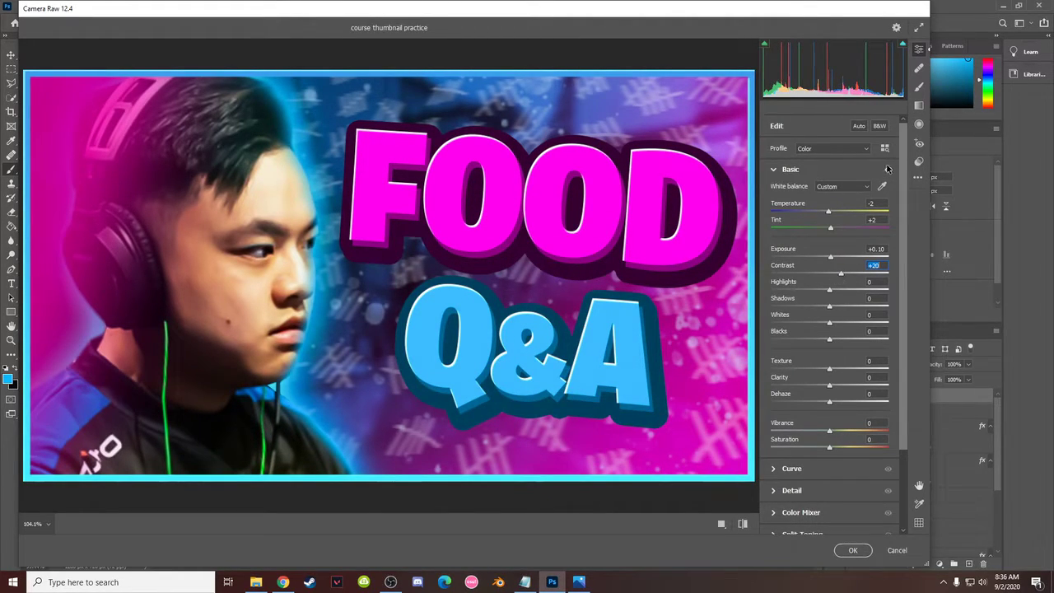
pyautogui.click(888, 169)
pyautogui.moveTo(842, 273); pyautogui.dragTo(846, 277)
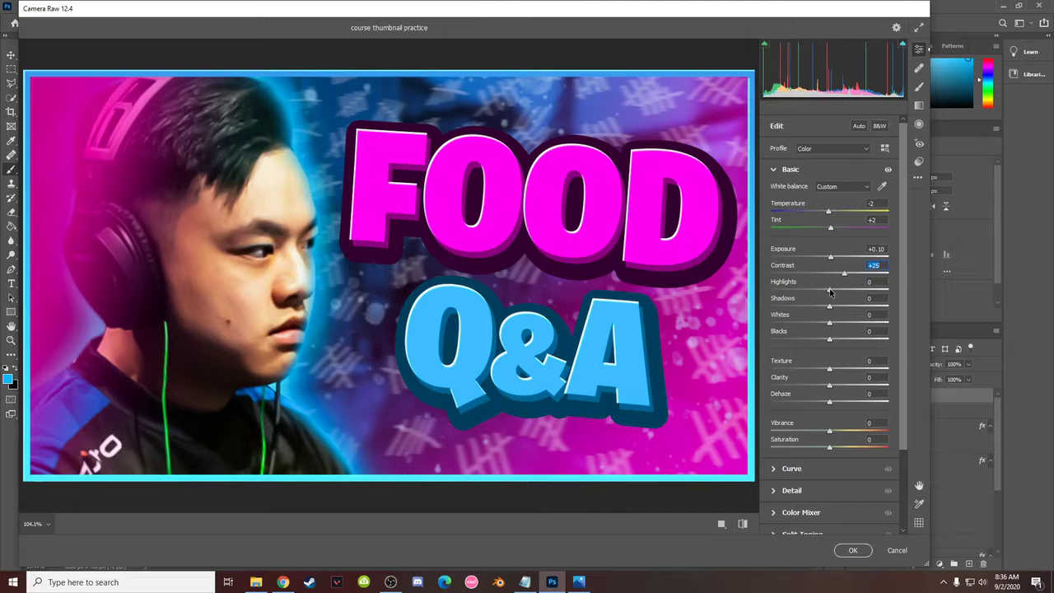
pyautogui.moveTo(831, 290); pyautogui.dragTo(822, 341)
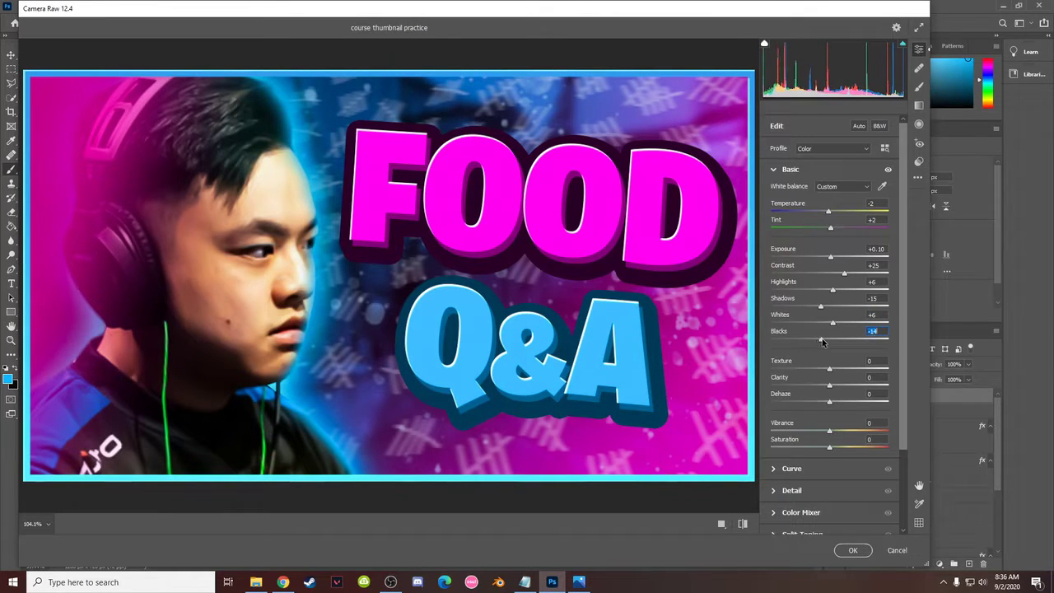
# Compare the thumbnail with and without the Basic adjustments
pyautogui.click(888, 169)
pyautogui.click(889, 169)
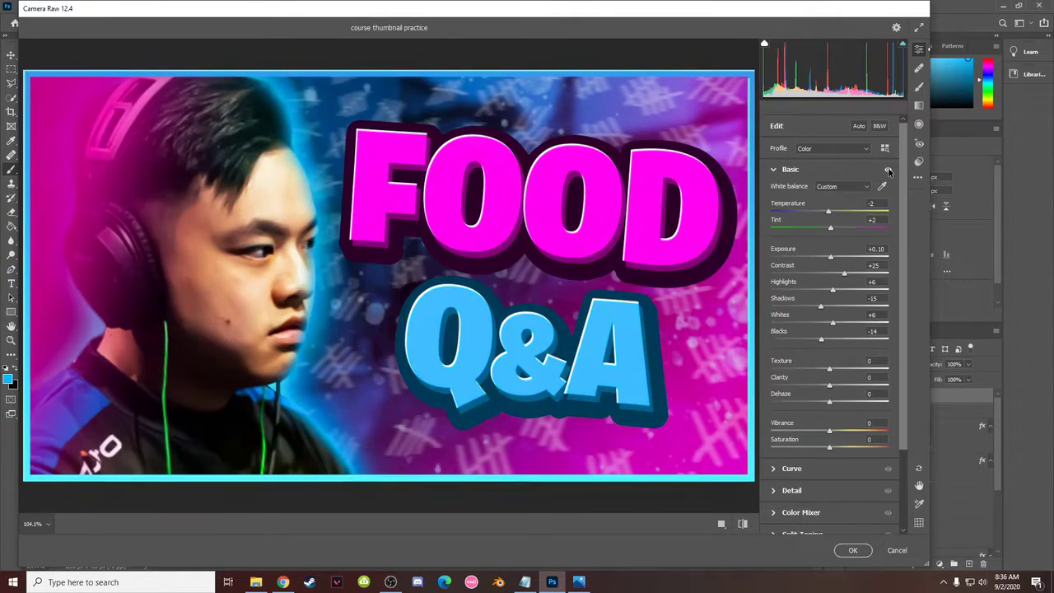
pyautogui.click(889, 169)
pyautogui.click(889, 169)
pyautogui.click(889, 169)
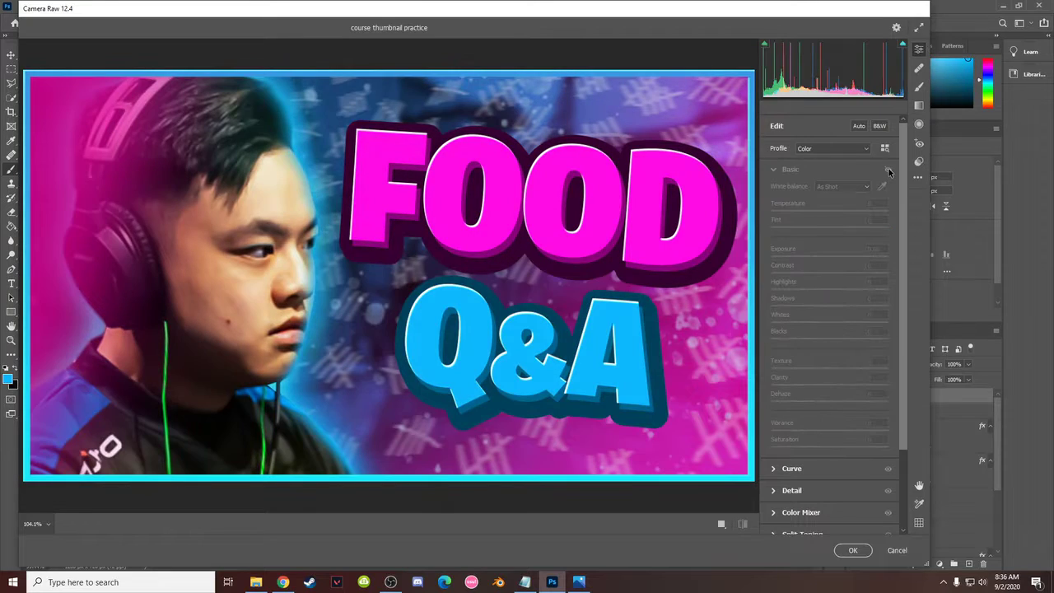
pyautogui.click(889, 169)
pyautogui.click(888, 169)
pyautogui.click(888, 168)
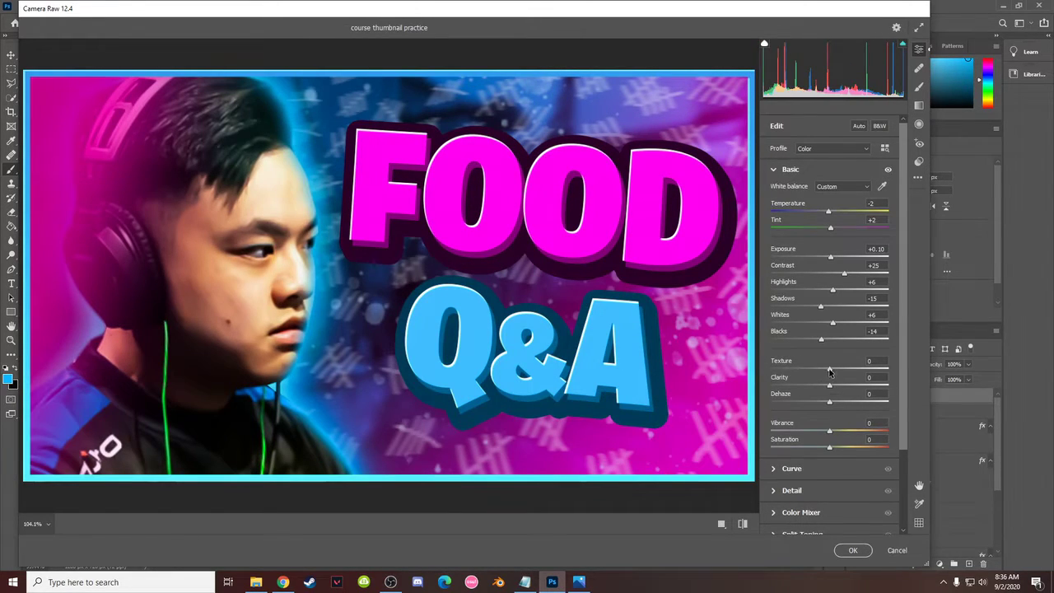
# Set texture to +12, clarity to +7, dehaze to +6 and vibrance to +2
pyautogui.moveTo(830, 370); pyautogui.dragTo(832, 434)
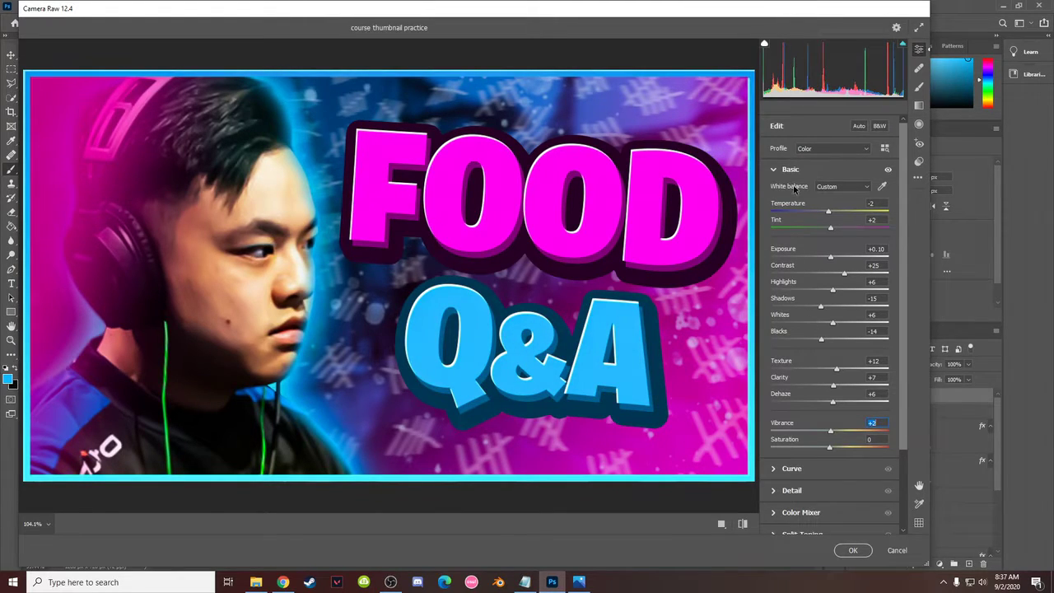
pyautogui.click(776, 169)
# Shape the point curve with added highlight, shadow and midtone points, placing the shadow point at about input 65, output 63
pyautogui.click(771, 192)
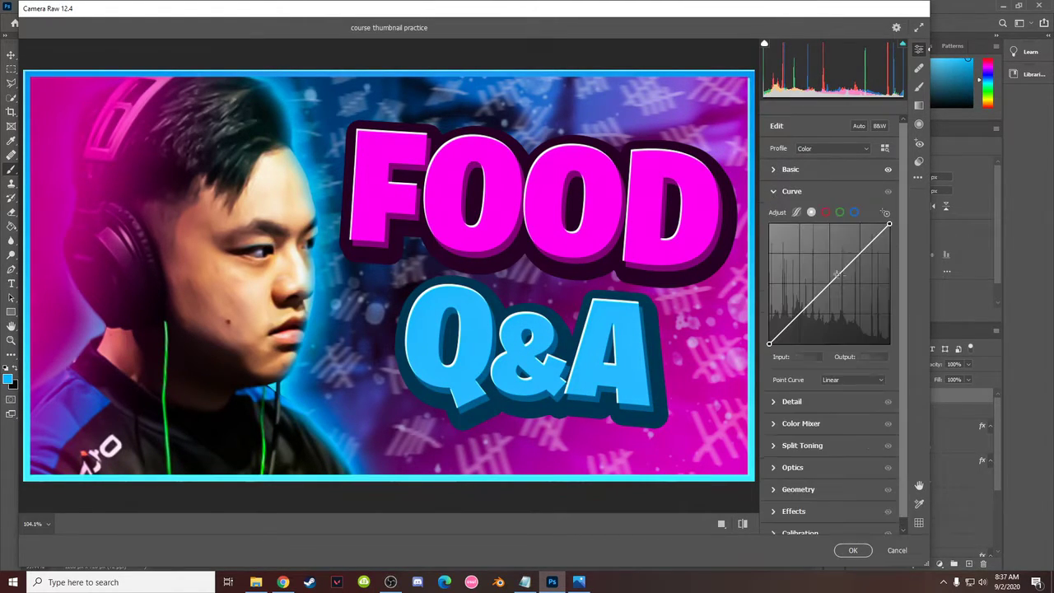
pyautogui.click(861, 256)
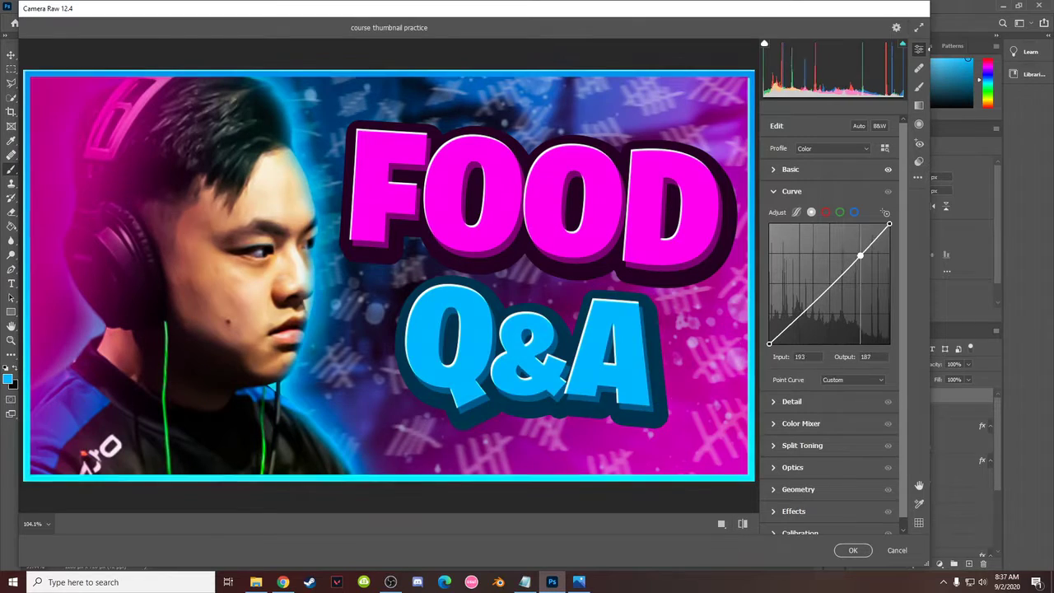
pyautogui.click(799, 313)
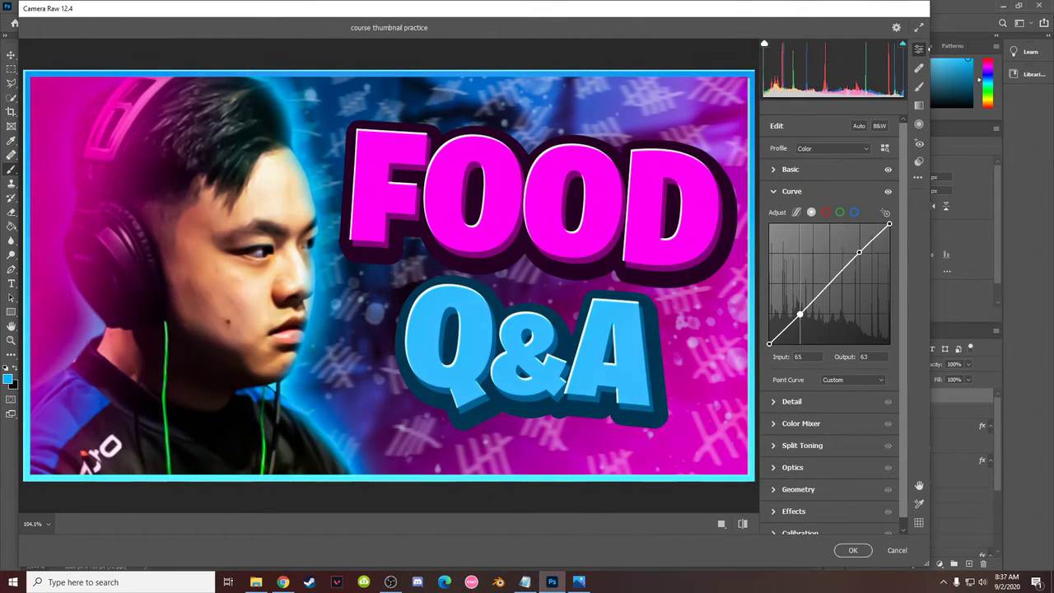
pyautogui.click(888, 193)
pyautogui.click(888, 193)
pyautogui.moveTo(830, 284); pyautogui.dragTo(831, 285)
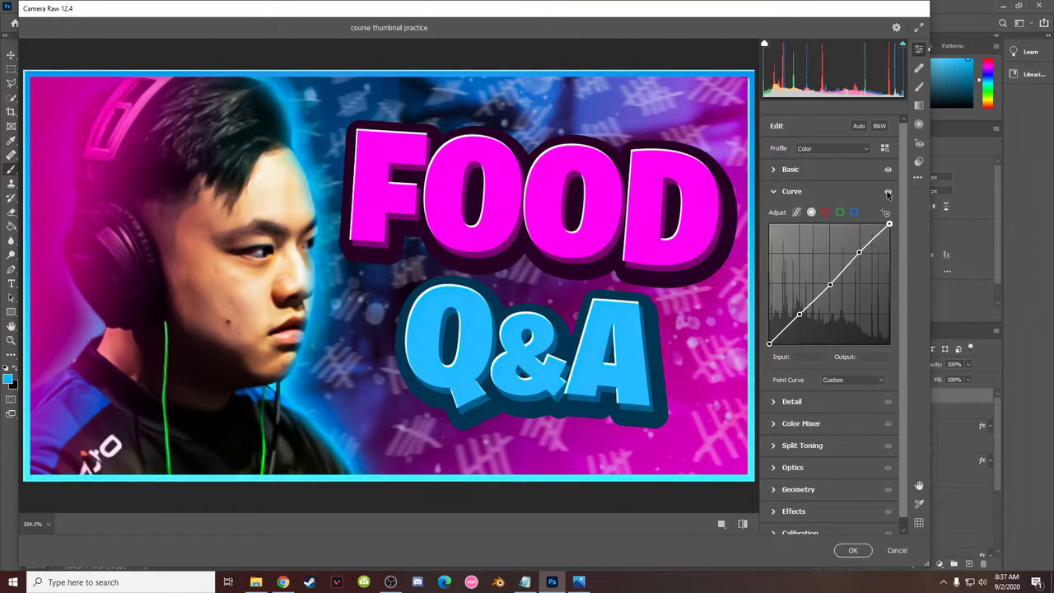
pyautogui.click(773, 192)
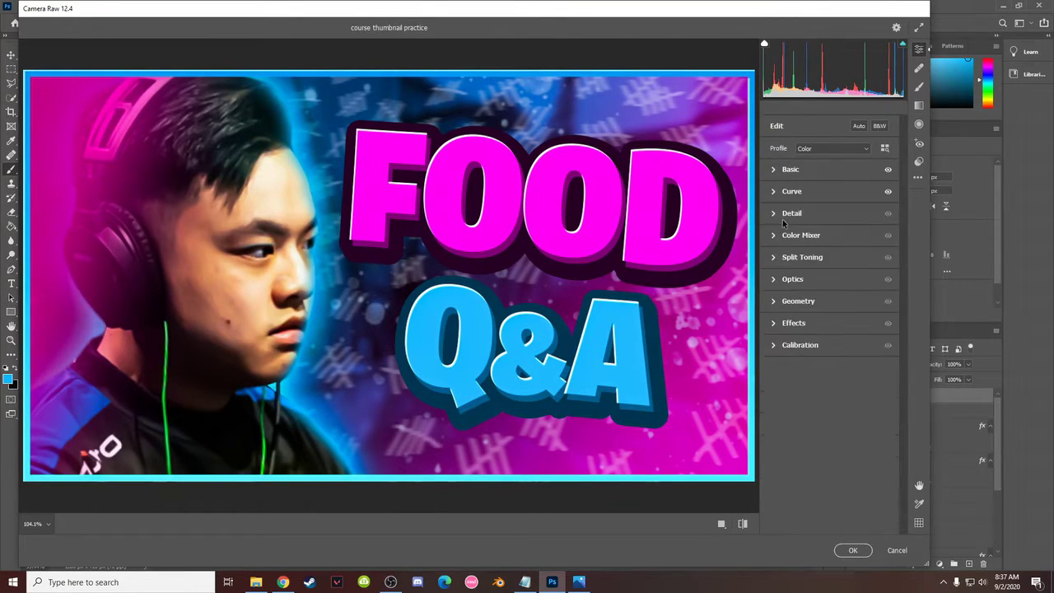
# Set the sharpening amount to 7
pyautogui.click(774, 214)
pyautogui.click(776, 240)
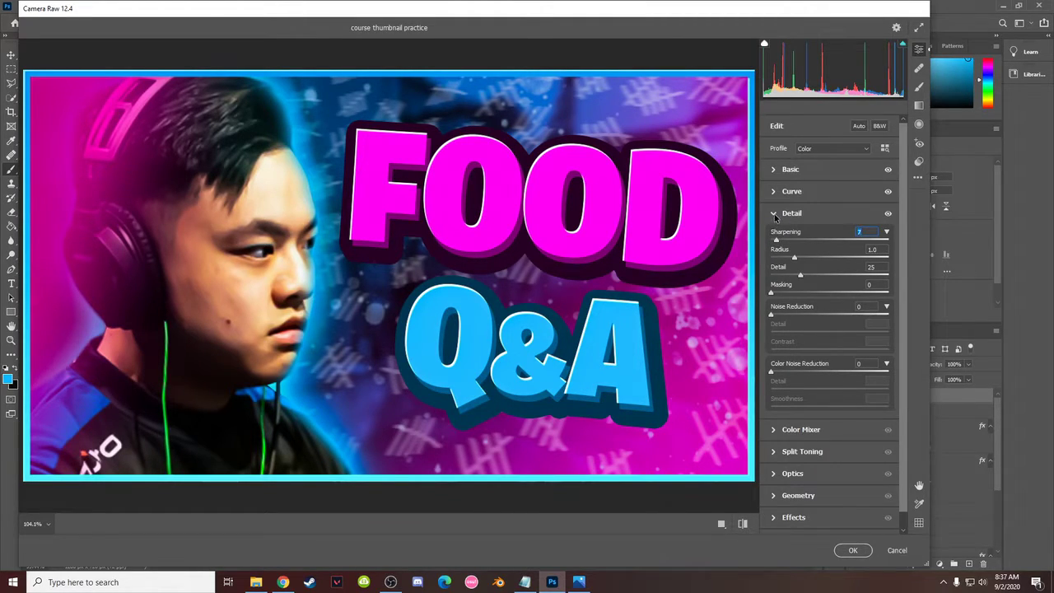
pyautogui.click(776, 216)
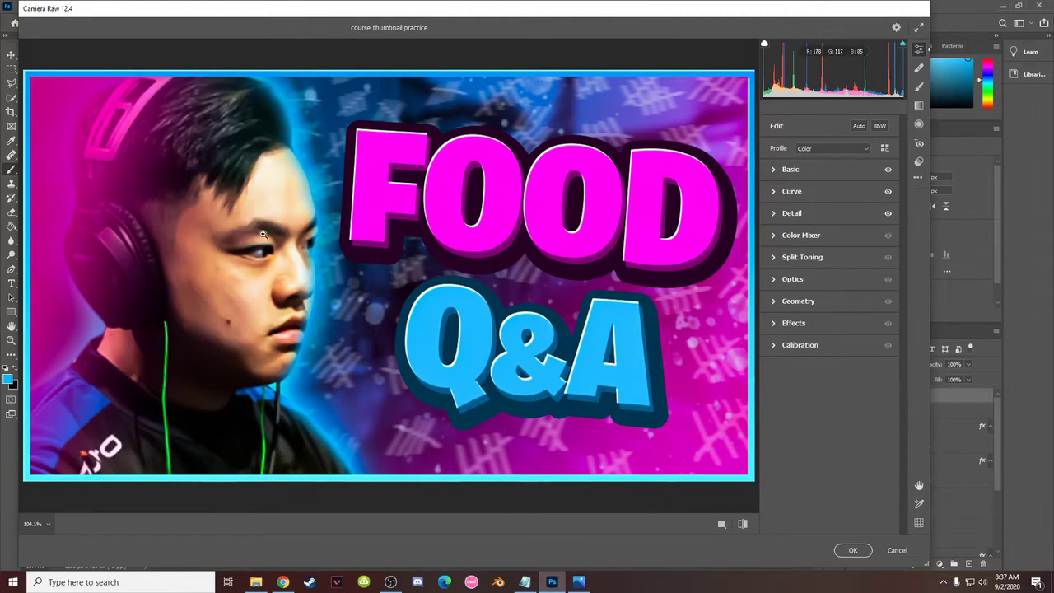
# Raise the colour saturation of the magentas to +5 and of the aquas to +10
pyautogui.click(774, 237)
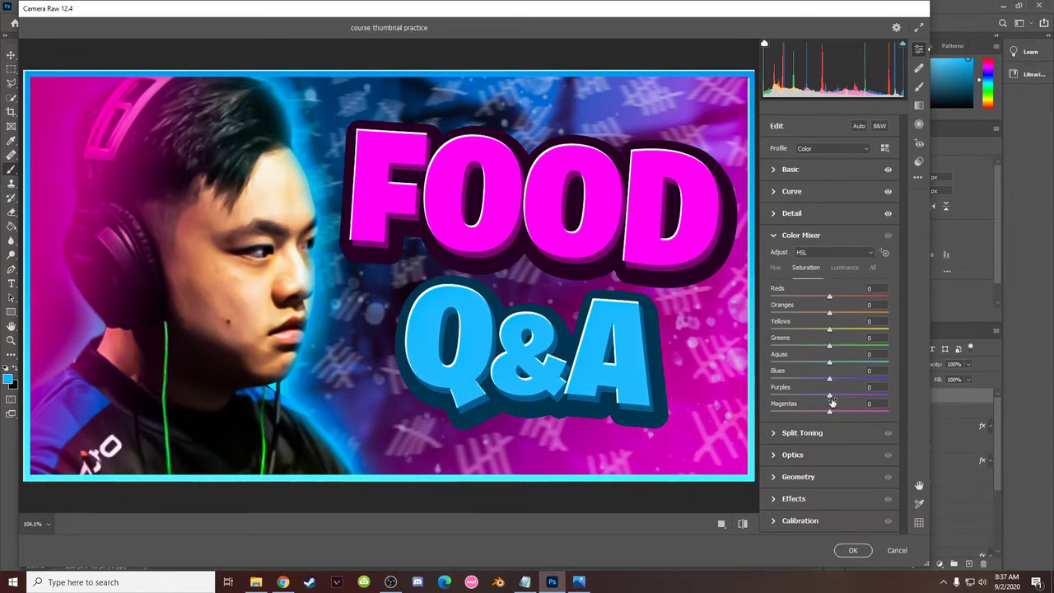
pyautogui.moveTo(829, 398)
pyautogui.mouseDown()
pyautogui.moveTo(821, 416)
pyautogui.moveTo(833, 414)
pyautogui.mouseUp()
pyautogui.moveTo(830, 363); pyautogui.dragTo(836, 369)
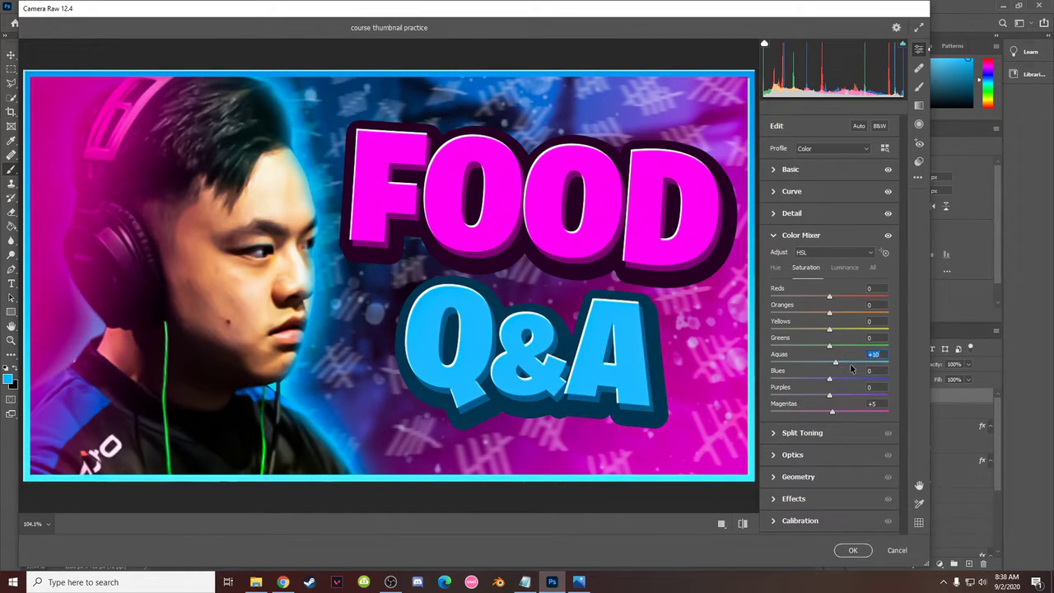
# Set the yellows' luminance to +13 and fine-tune the yellows' saturation and the oranges' luminance in the Color Mixer
pyautogui.click(851, 271)
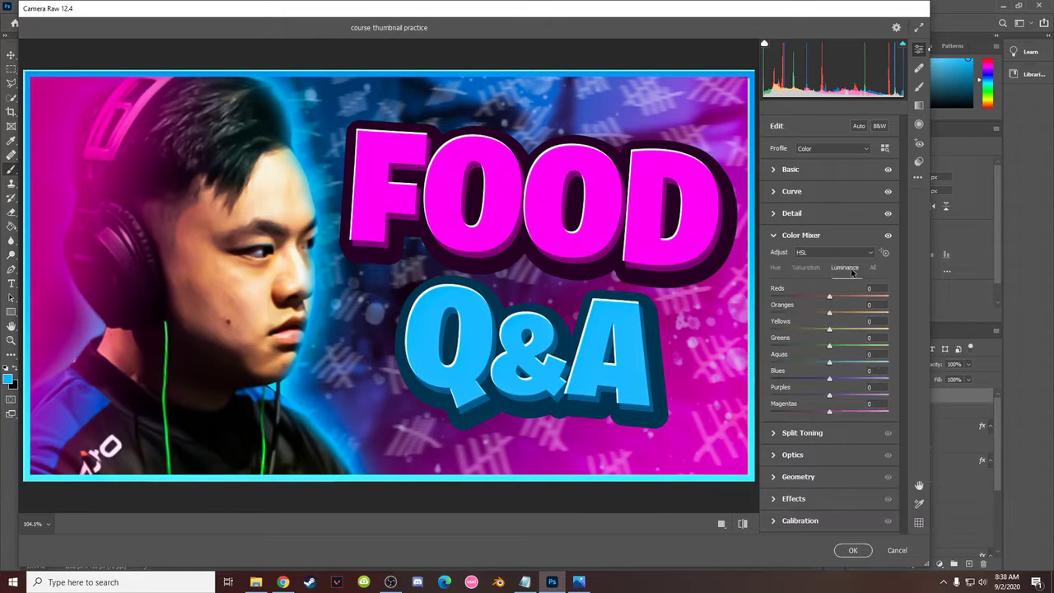
pyautogui.moveTo(835, 332)
pyautogui.mouseDown()
pyautogui.moveTo(849, 332)
pyautogui.moveTo(824, 332)
pyautogui.moveTo(851, 333)
pyautogui.moveTo(842, 334)
pyautogui.mouseUp()
pyautogui.click(810, 270)
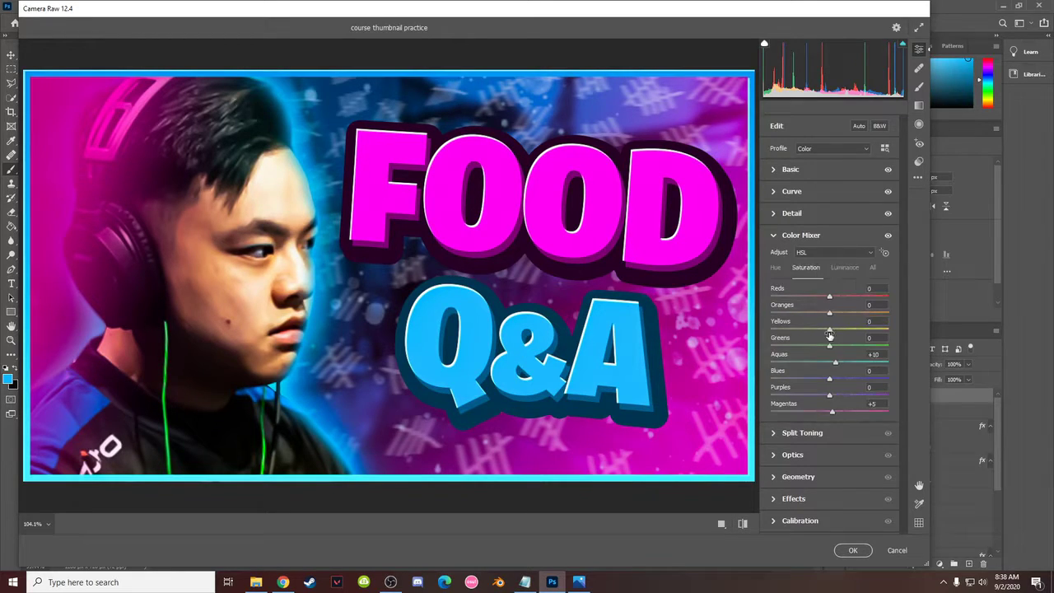
pyautogui.moveTo(831, 331)
pyautogui.mouseDown()
pyautogui.moveTo(813, 329)
pyautogui.moveTo(823, 316)
pyautogui.moveTo(808, 317)
pyautogui.moveTo(819, 318)
pyautogui.mouseUp()
pyautogui.click(843, 269)
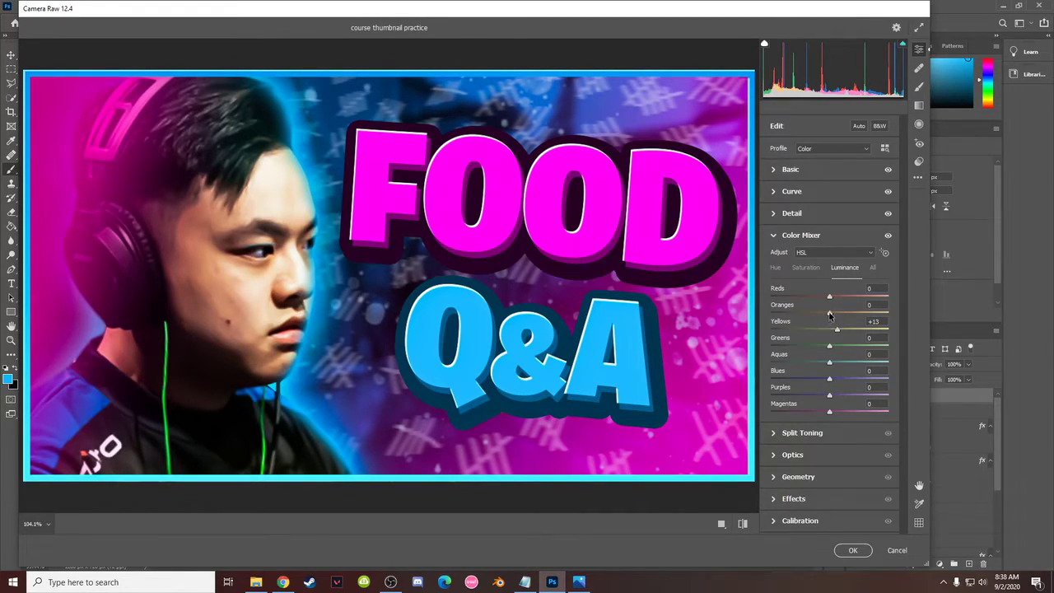
pyautogui.moveTo(830, 314)
pyautogui.mouseDown()
pyautogui.moveTo(820, 316)
pyautogui.moveTo(847, 315)
pyautogui.moveTo(828, 315)
pyautogui.mouseUp()
pyautogui.click(774, 237)
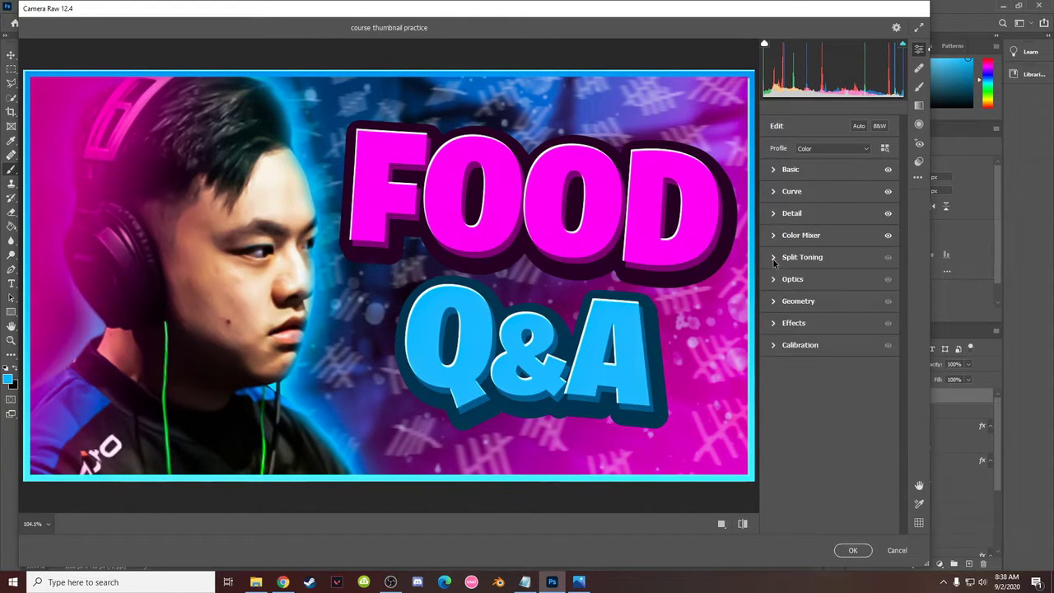
# Examine the Split Toning, Optics, Geometry, Effects and Calibration settings without altering them
pyautogui.click(775, 258)
pyautogui.click(774, 259)
pyautogui.click(773, 280)
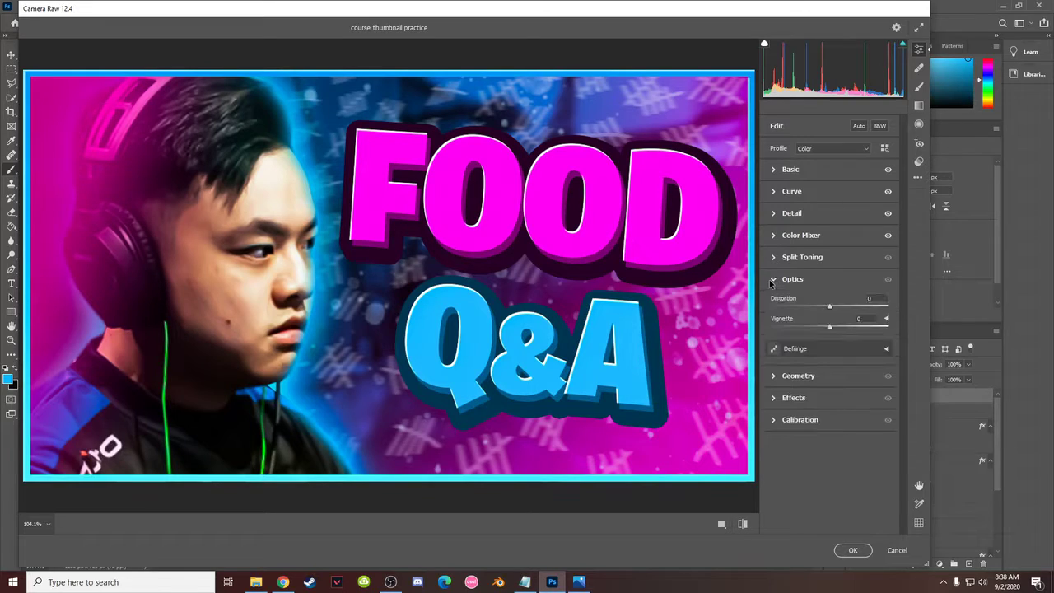
pyautogui.click(775, 302)
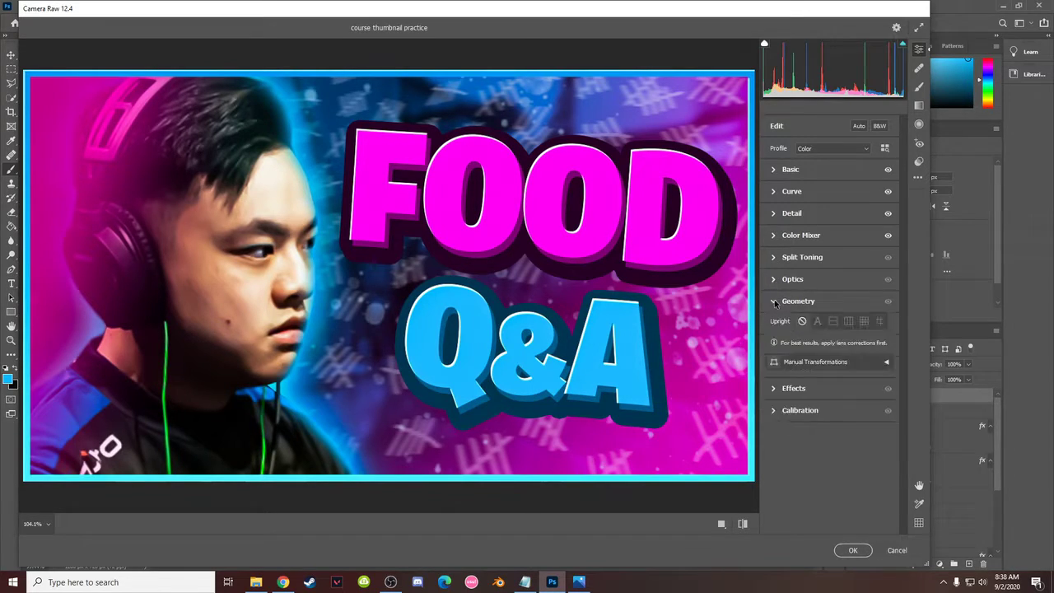
pyautogui.click(774, 302)
pyautogui.click(774, 324)
pyautogui.click(773, 324)
pyautogui.click(773, 345)
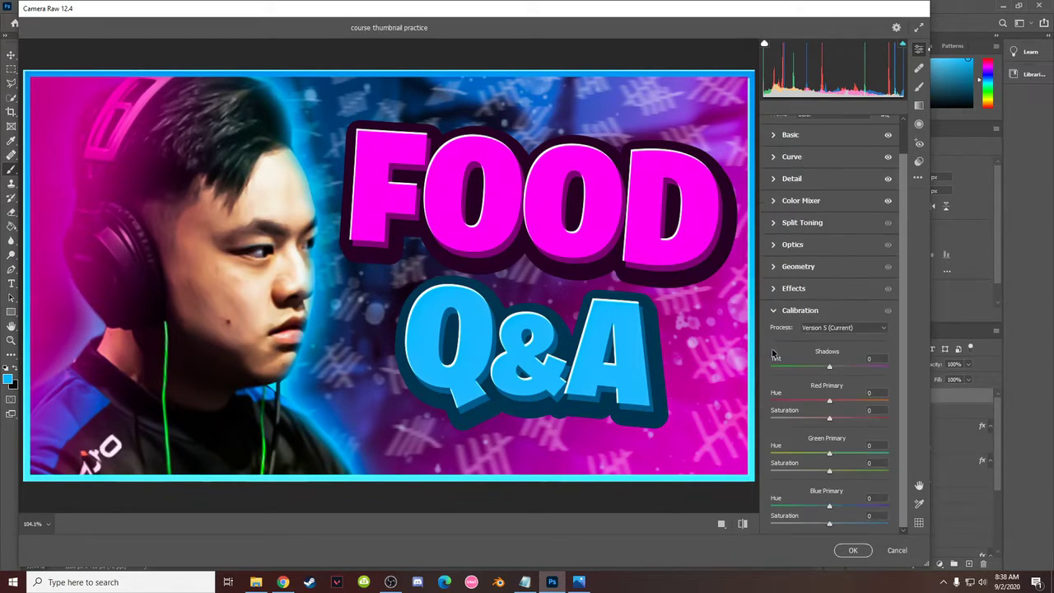
pyautogui.click(774, 313)
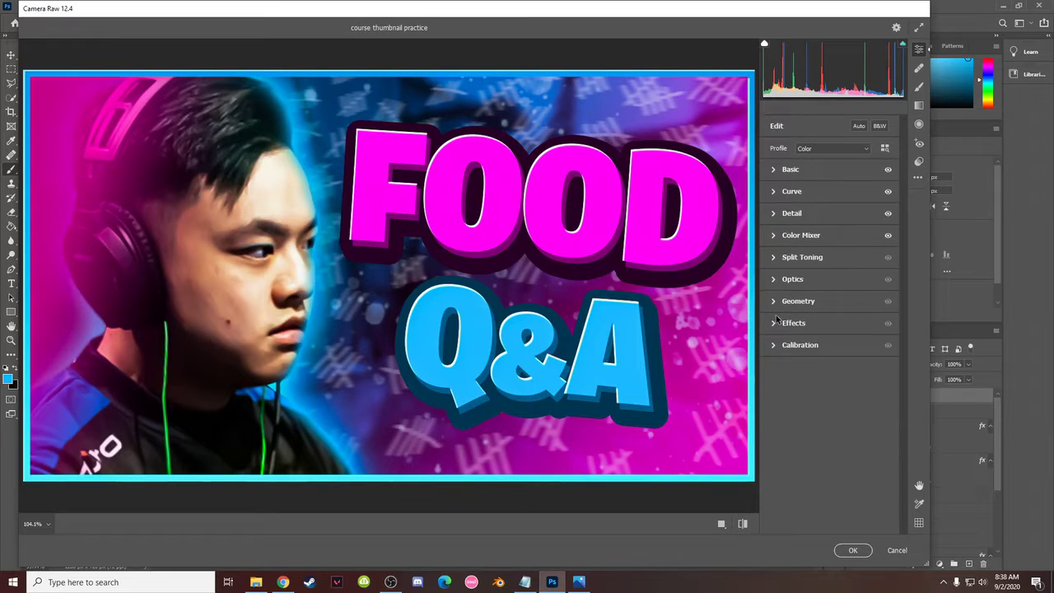
# Apply the Camera Raw adjustments to the merged layer
pyautogui.click(853, 549)
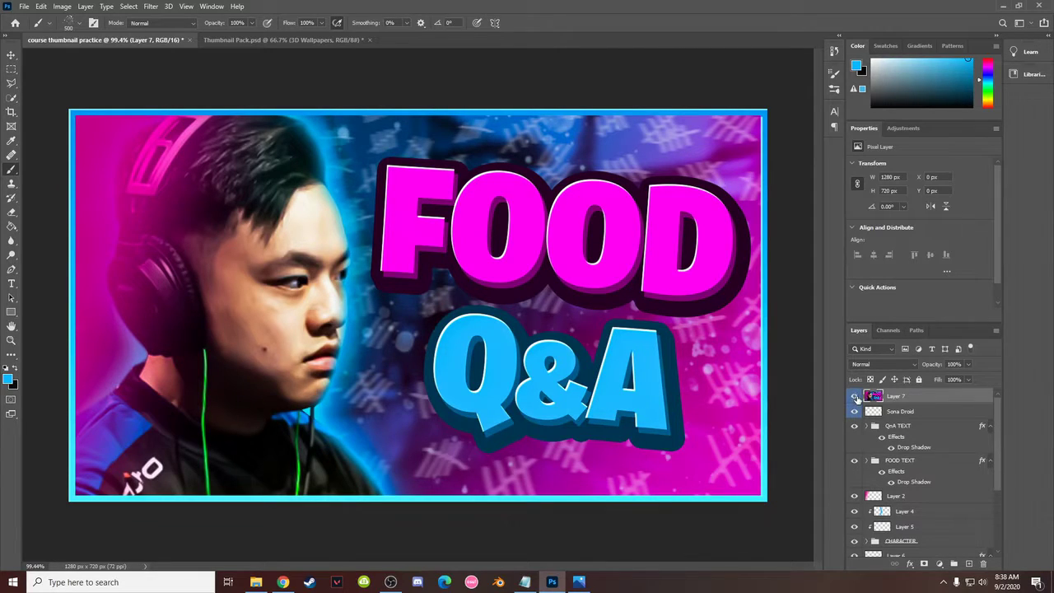
# Compare the thumbnail before and after colour grading by hiding and showing Layer 7, leaving it visible
pyautogui.click(855, 397)
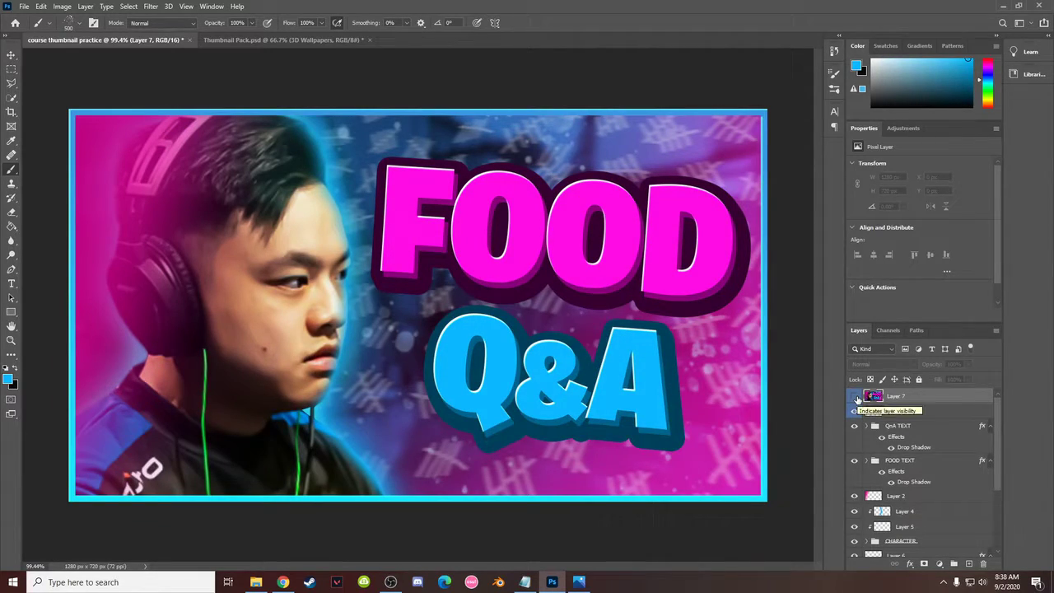
pyautogui.click(855, 397)
pyautogui.click(855, 397)
pyautogui.click(855, 397)
pyautogui.click(855, 397)
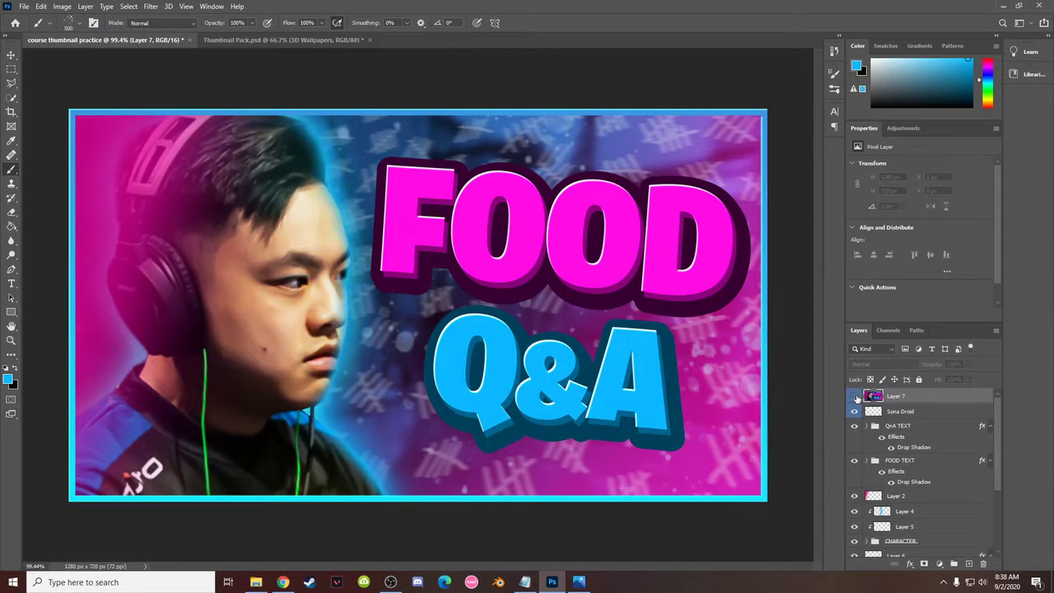
pyautogui.click(855, 397)
pyautogui.click(855, 397)
pyautogui.click(855, 397)
pyautogui.click(855, 398)
pyautogui.click(855, 397)
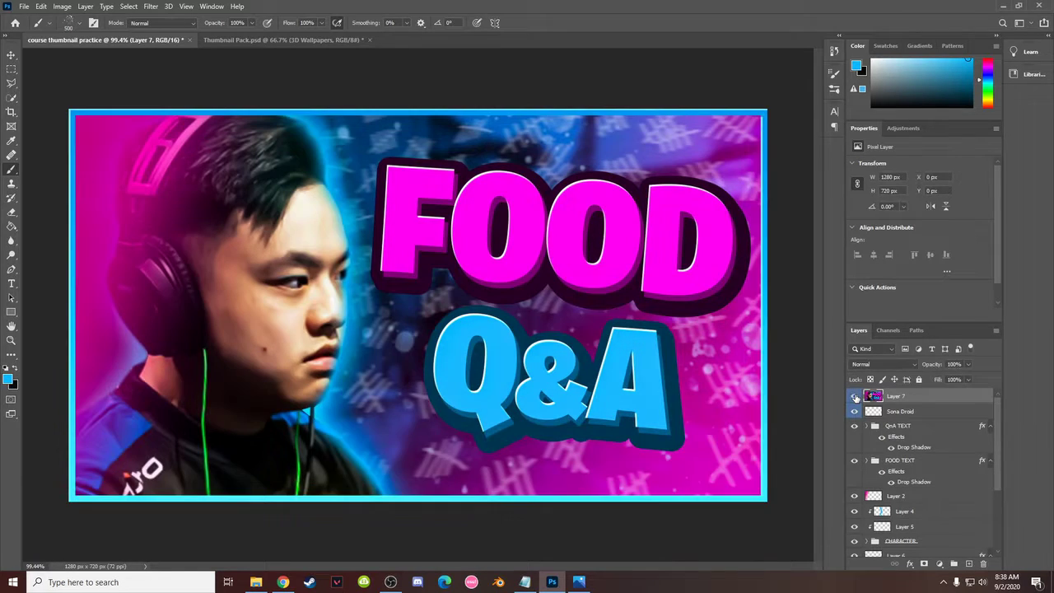
# Repeatedly hide and show Layer 7 to review the colour grade against the ungraded thumbnail, ending with the layer visible
pyautogui.click(855, 397)
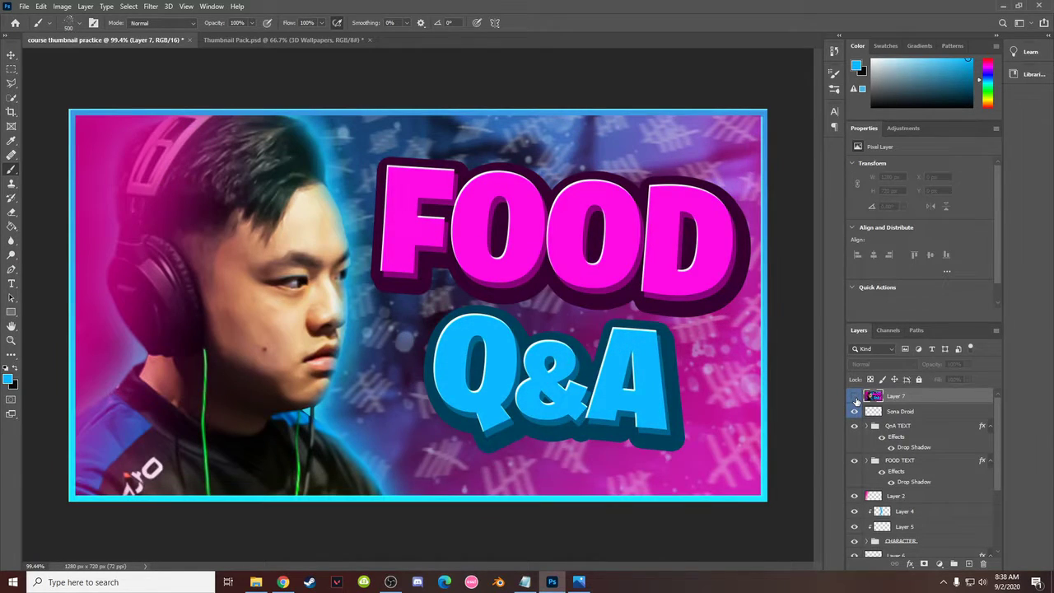
pyautogui.click(855, 397)
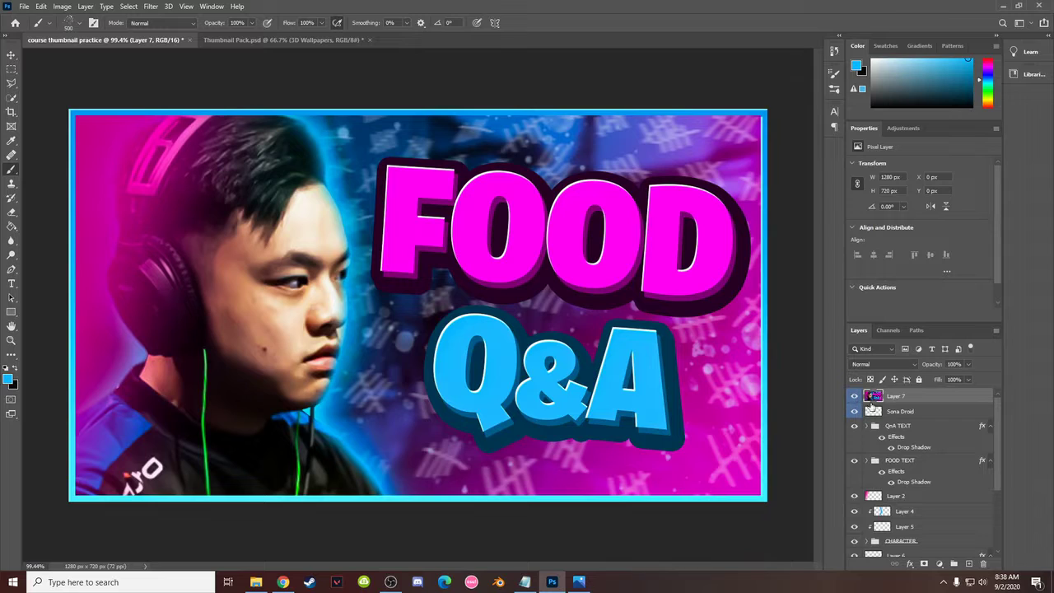
pyautogui.click(855, 397)
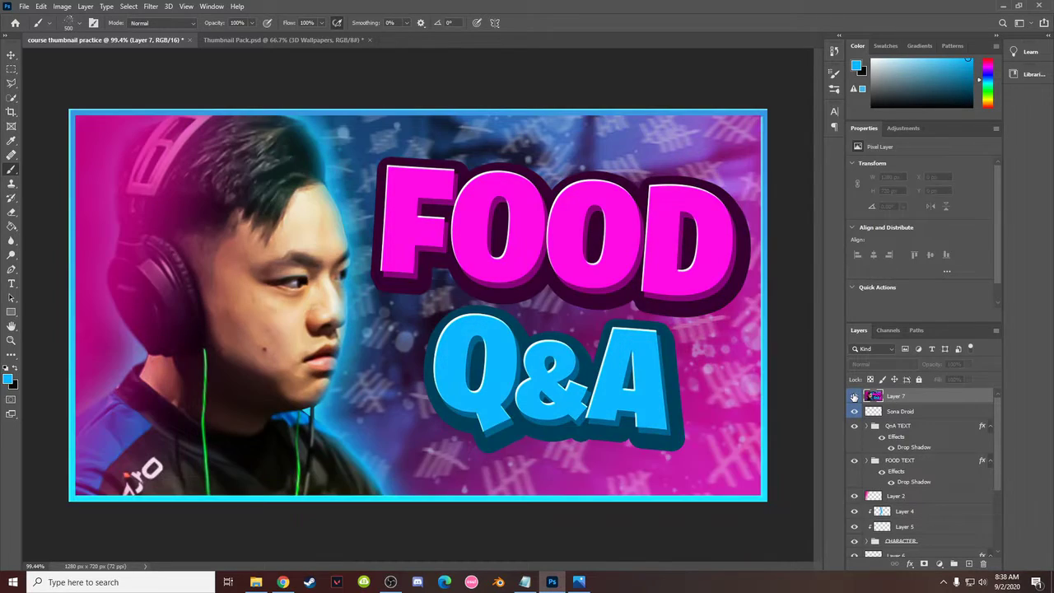
pyautogui.click(855, 397)
pyautogui.click(855, 397)
pyautogui.click(855, 399)
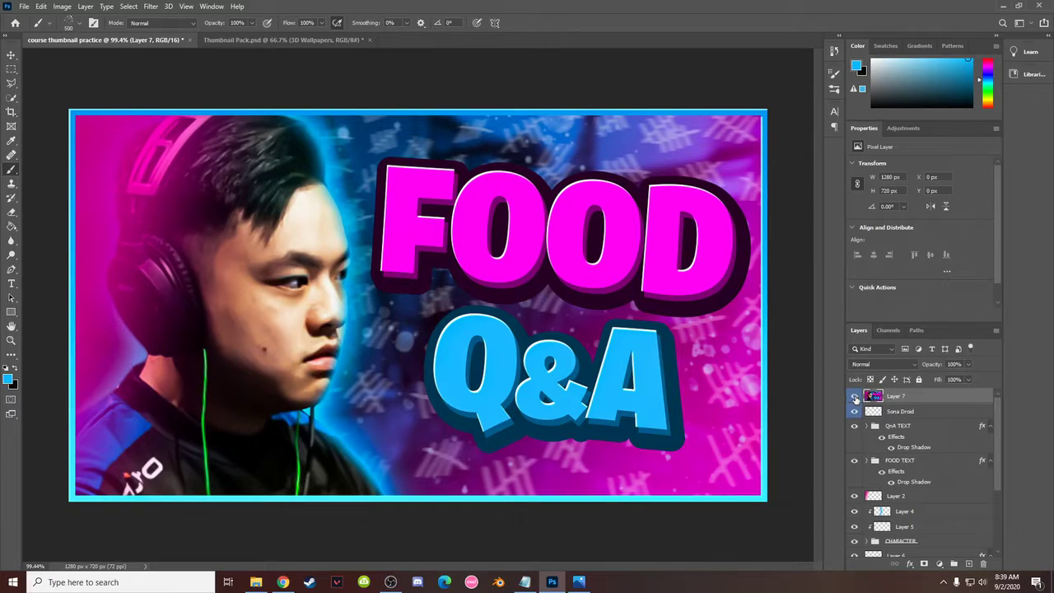
pyautogui.click(855, 398)
pyautogui.click(855, 397)
pyautogui.click(855, 397)
pyautogui.click(854, 397)
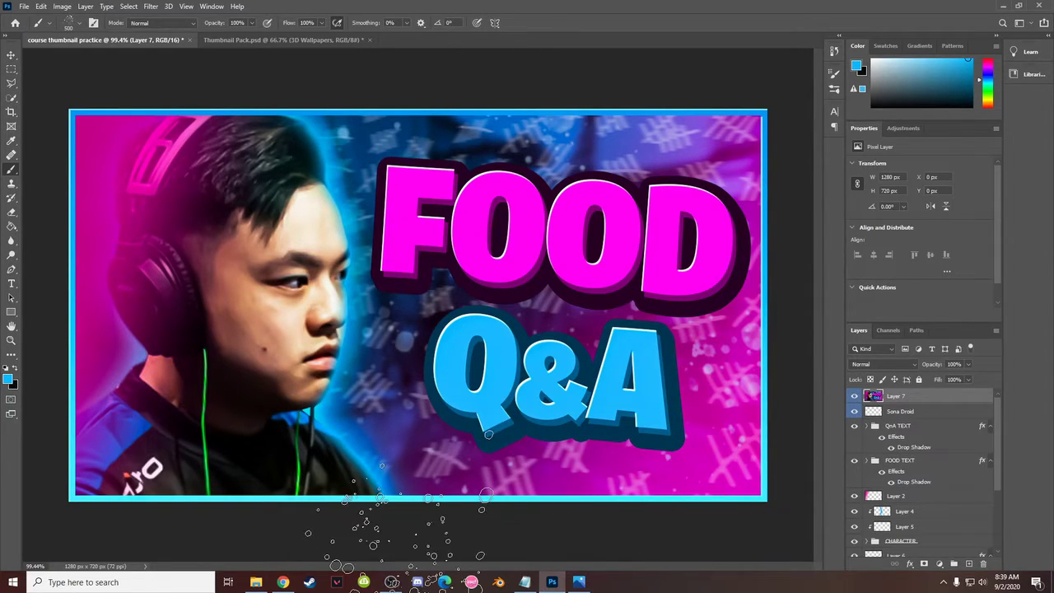
# Place the "playing with cs go pros logo white" image from the thumbnails DAY-1 folder into the document as a full-size reference
pyautogui.click(256, 582)
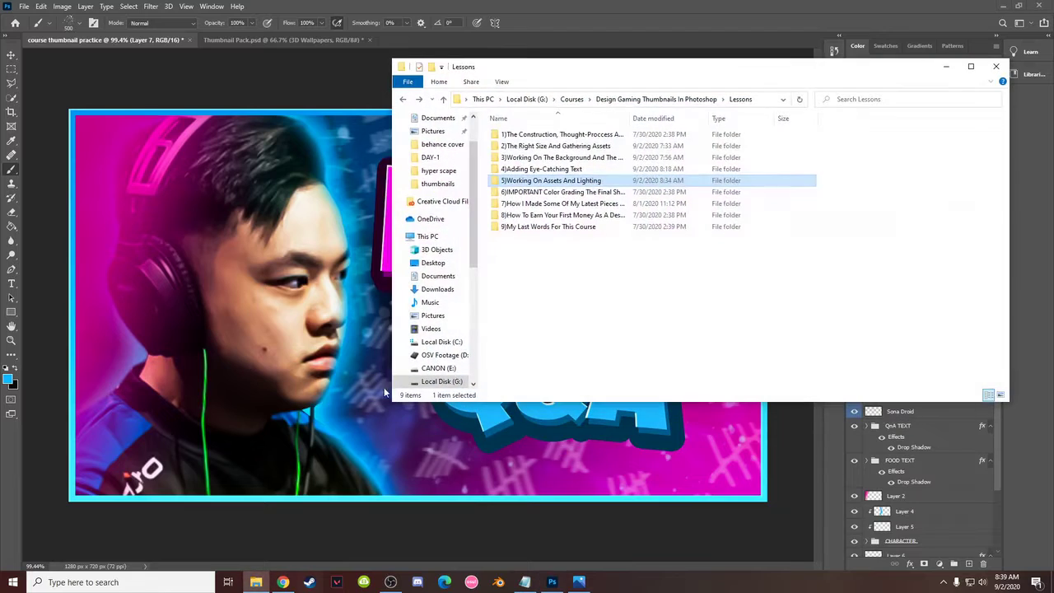
pyautogui.click(438, 184)
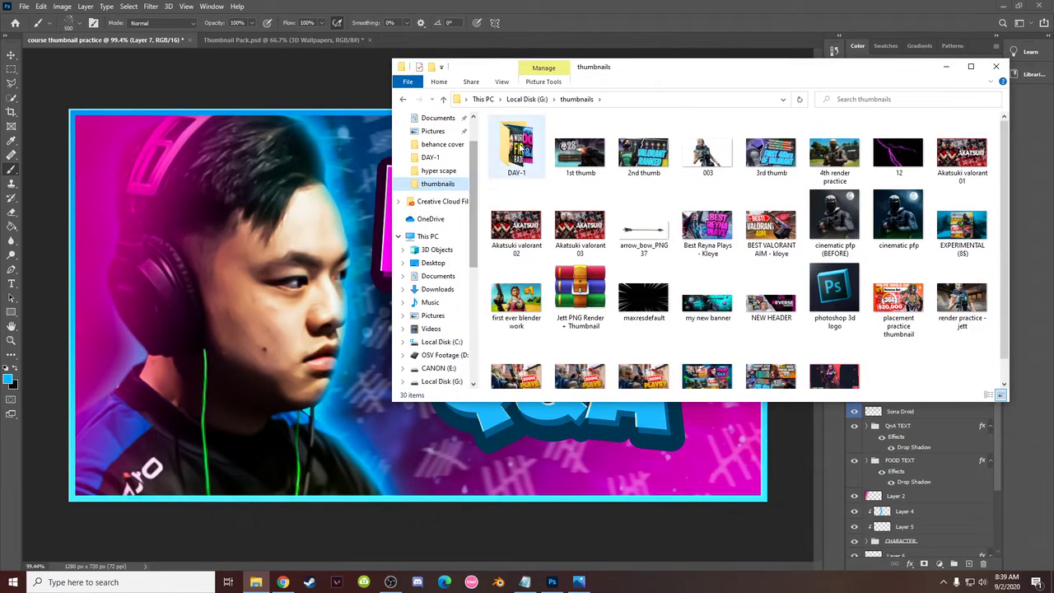
pyautogui.doubleClick(516, 150)
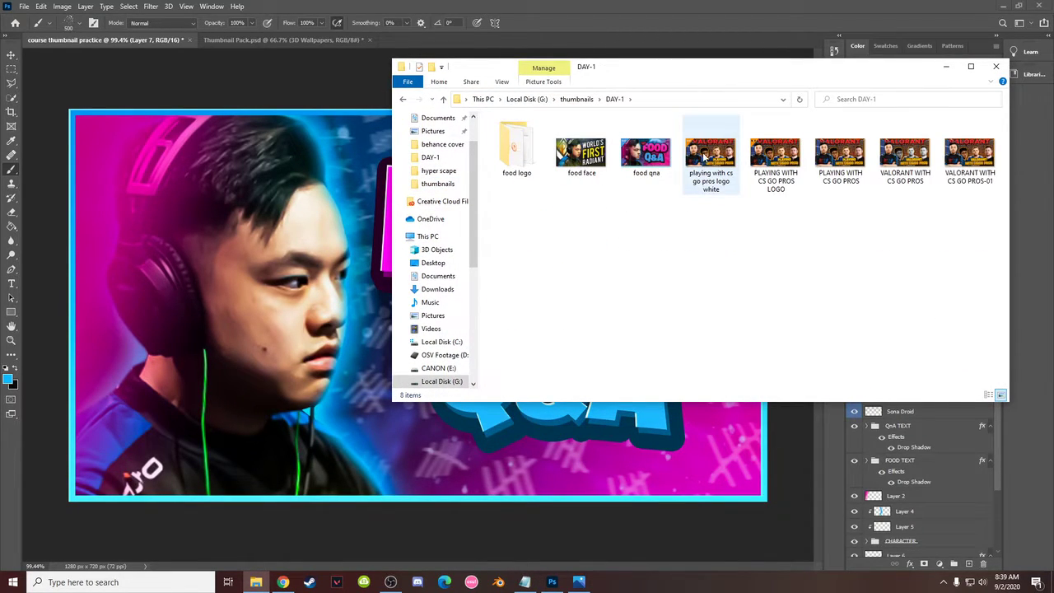
pyautogui.moveTo(705, 156); pyautogui.dragTo(289, 319)
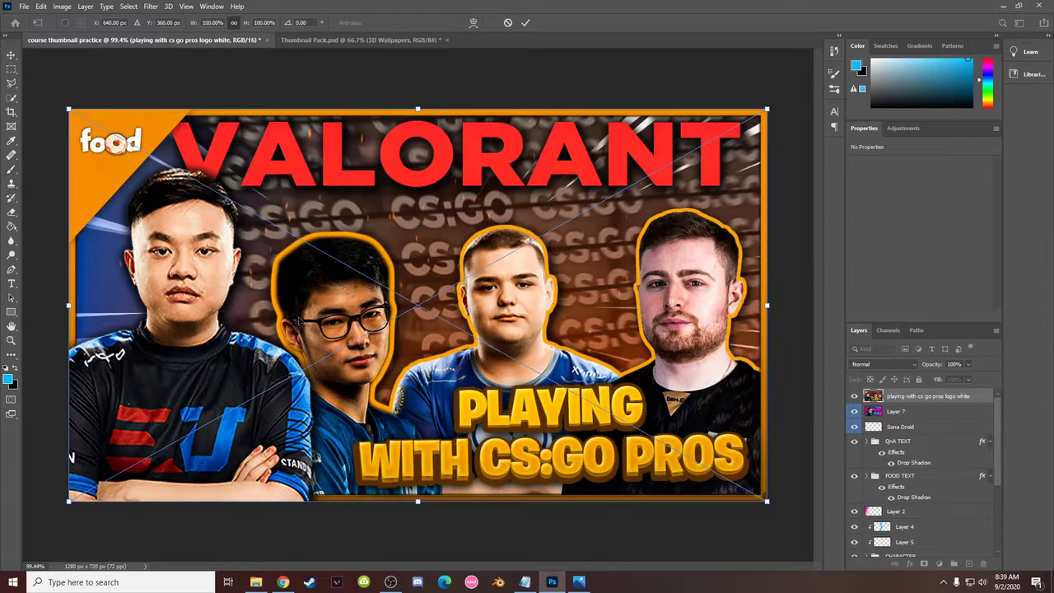
pyautogui.click(525, 23)
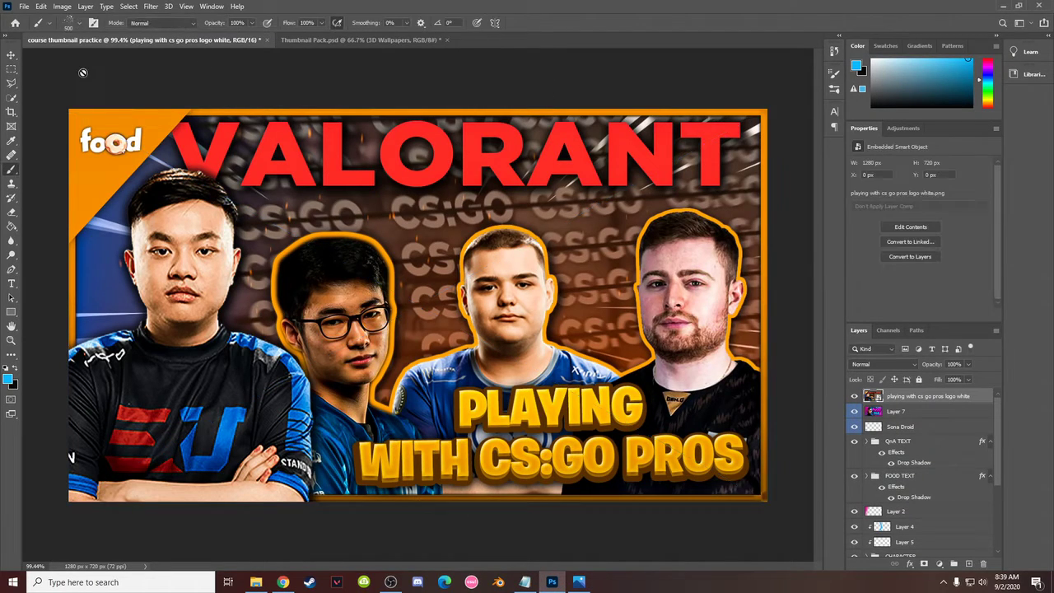
# Select the orange corner triangle around the food logo on the reference image with the Polygonal Lasso
pyautogui.click(11, 83)
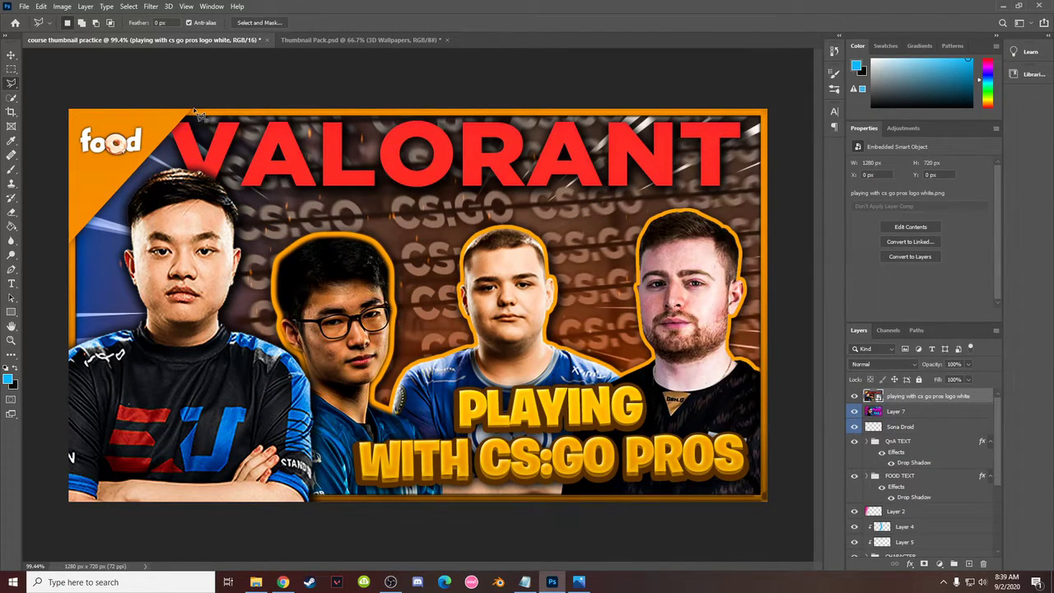
pyautogui.click(195, 111)
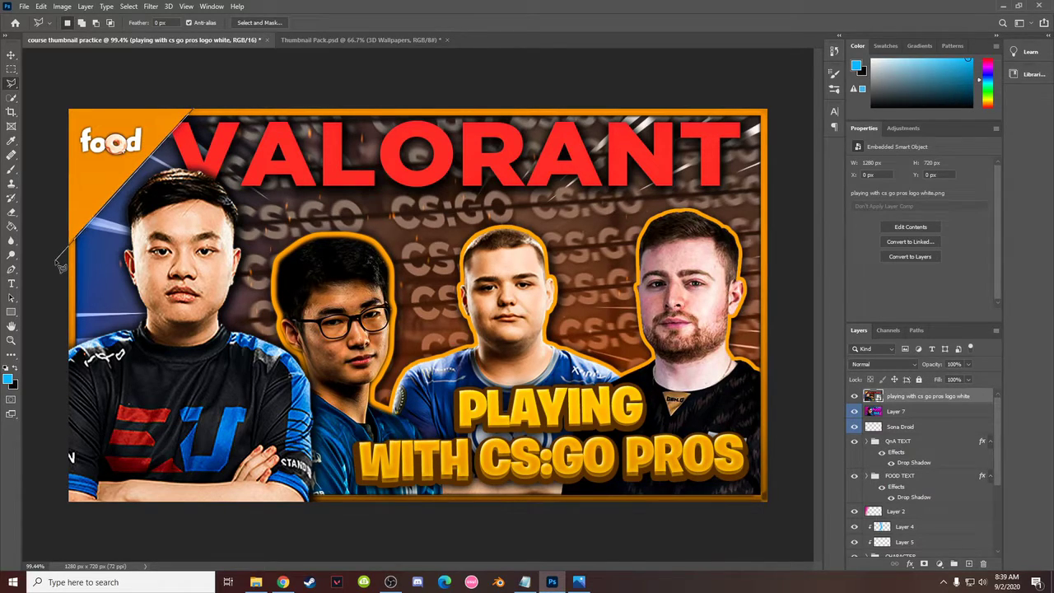
pyautogui.click(55, 262)
pyautogui.click(56, 100)
pyautogui.click(199, 101)
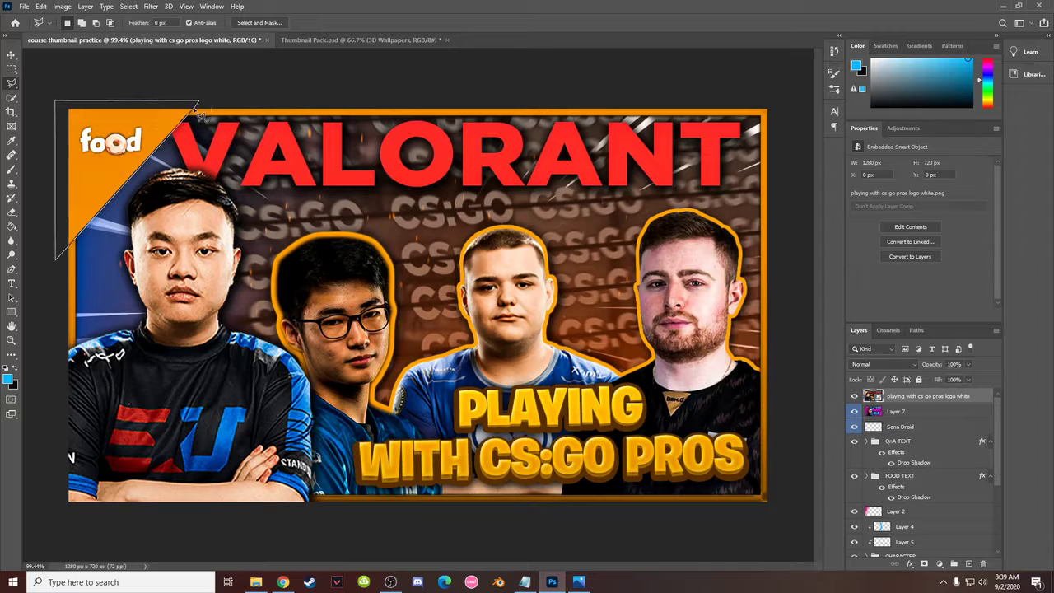
pyautogui.click(193, 111)
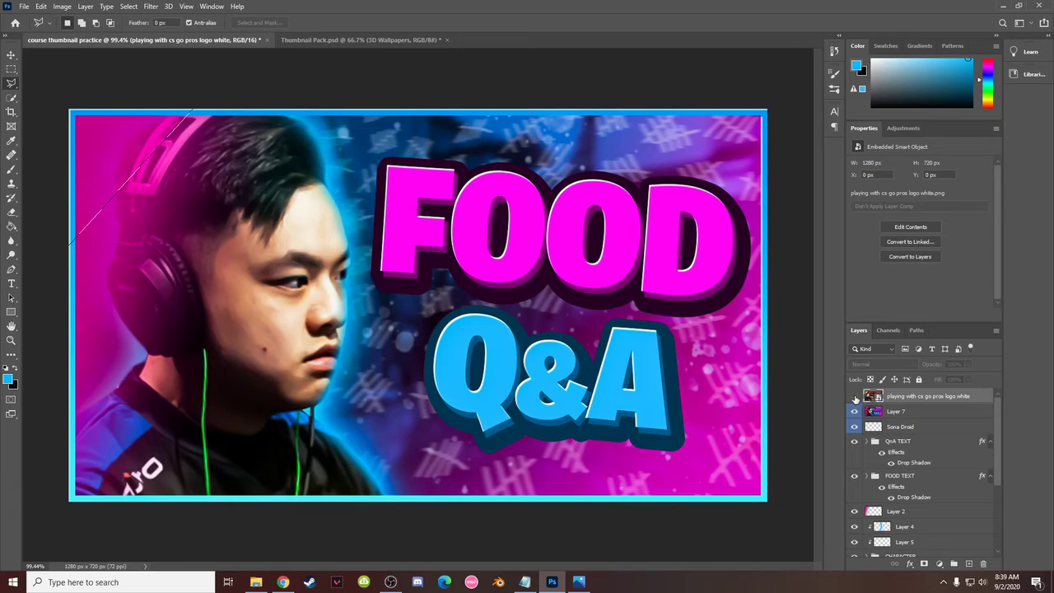
# Hide the reference image and add a new empty layer directly above Layer 7
pyautogui.click(855, 396)
pyautogui.click(911, 417)
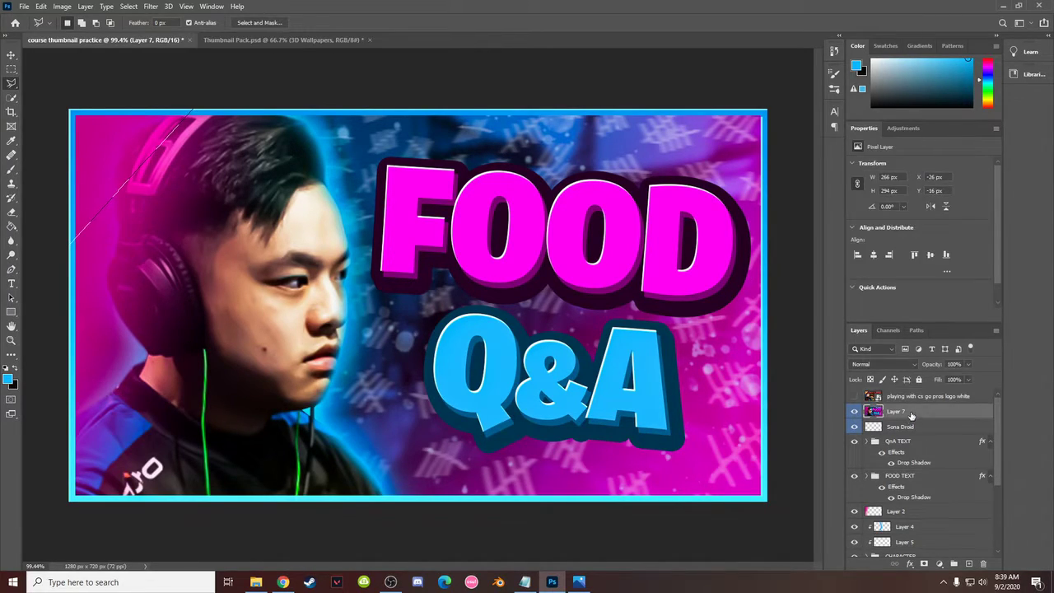
pyautogui.click(969, 564)
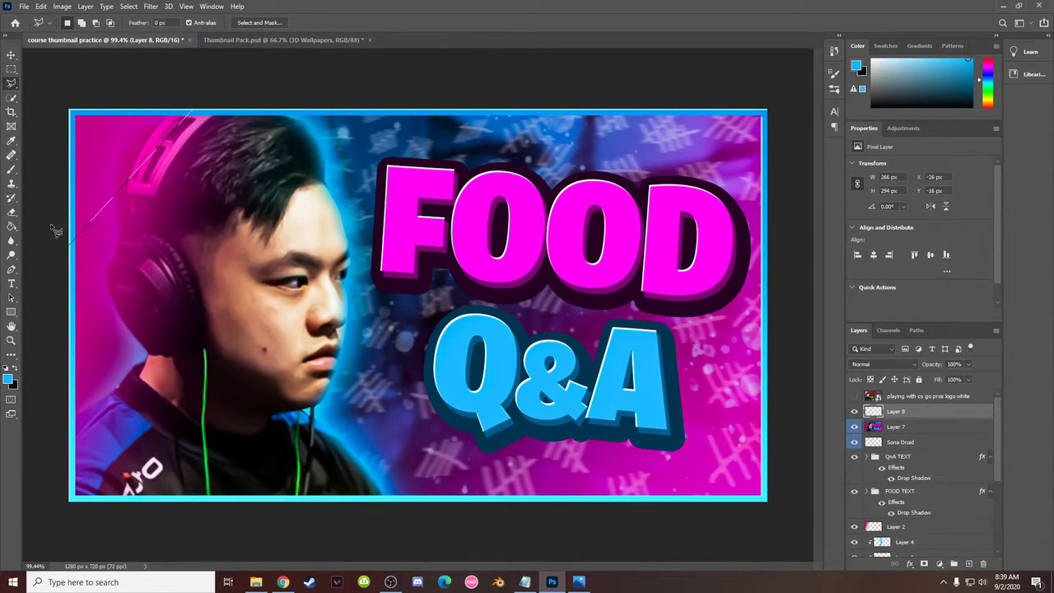
pyautogui.rightClick(102, 164)
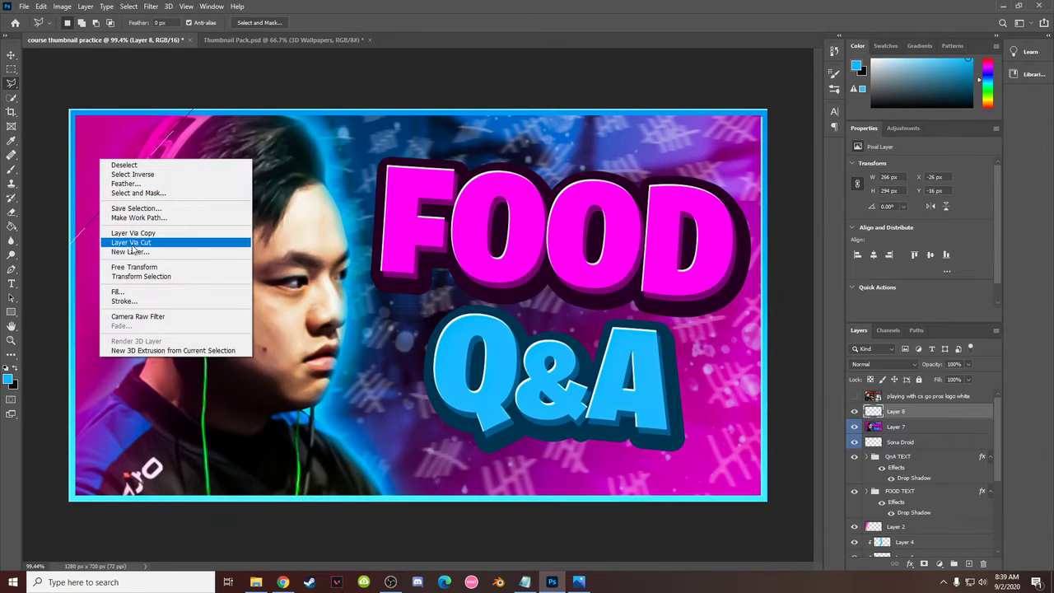
pyautogui.click(119, 291)
pyautogui.click(293, 109)
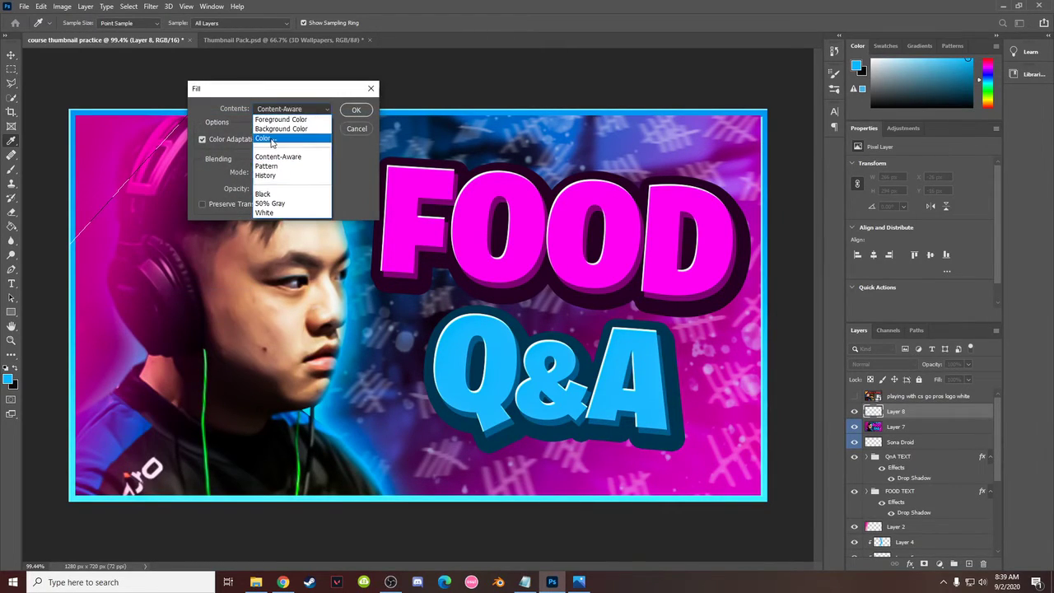
pyautogui.click(355, 135)
pyautogui.click(355, 135)
# Set the brush's foreground colour to a fully saturated bright blue
pyautogui.click(12, 168)
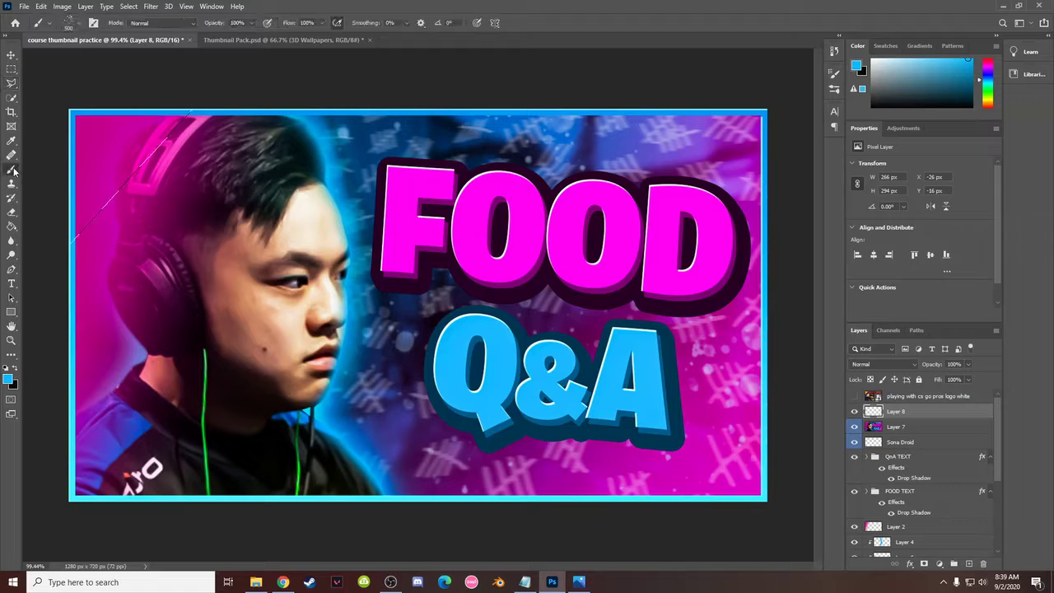
pyautogui.click(7, 378)
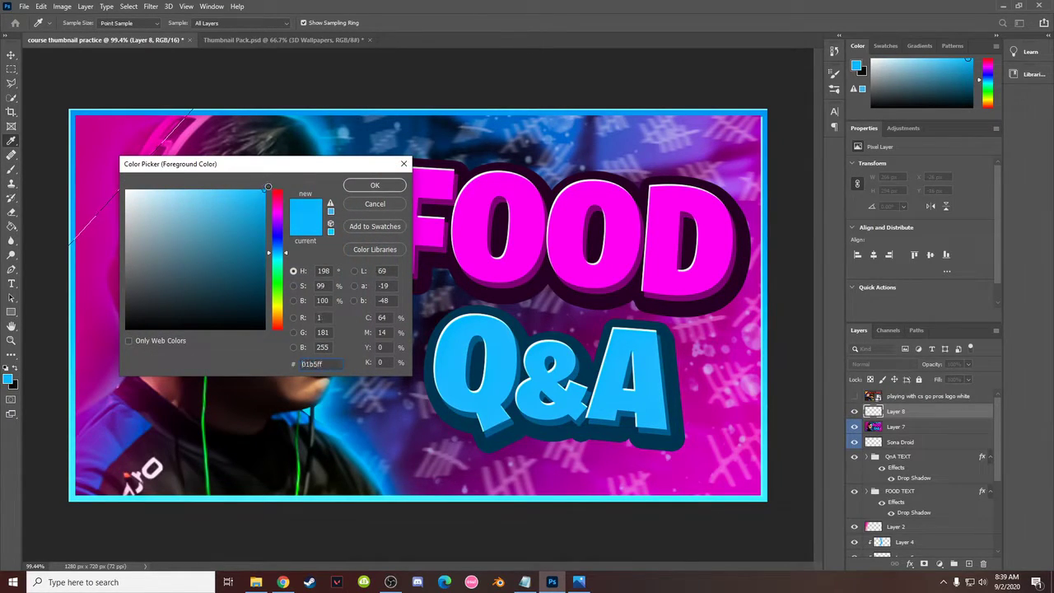
pyautogui.click(375, 185)
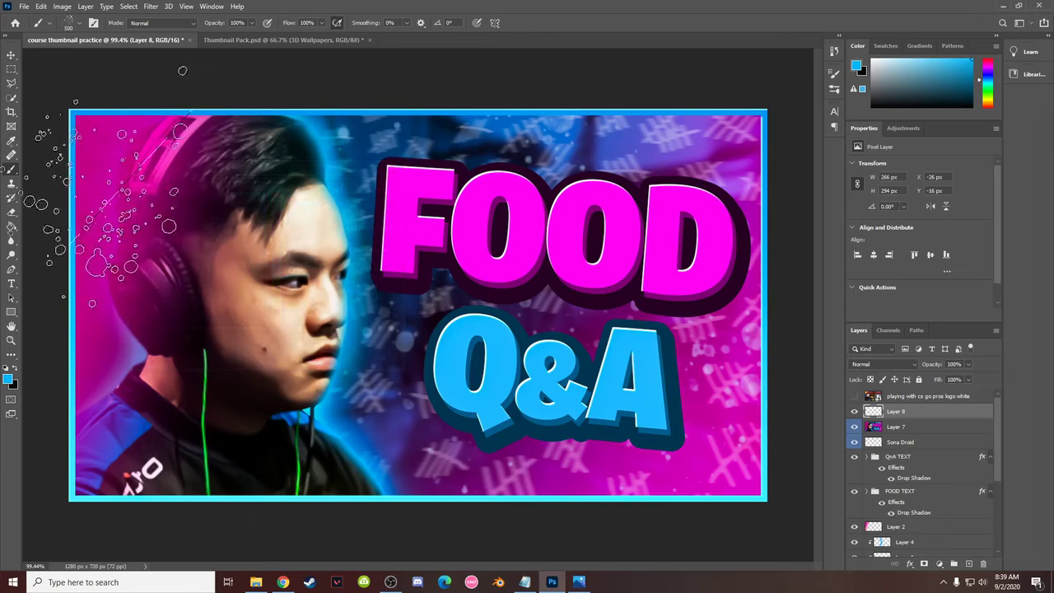
# Fill the selected corner triangle with the bright blue using a 500 px Soft Round brush at 0% hardness, and clear the selection
pyautogui.click(82, 23)
pyautogui.click(20, 130)
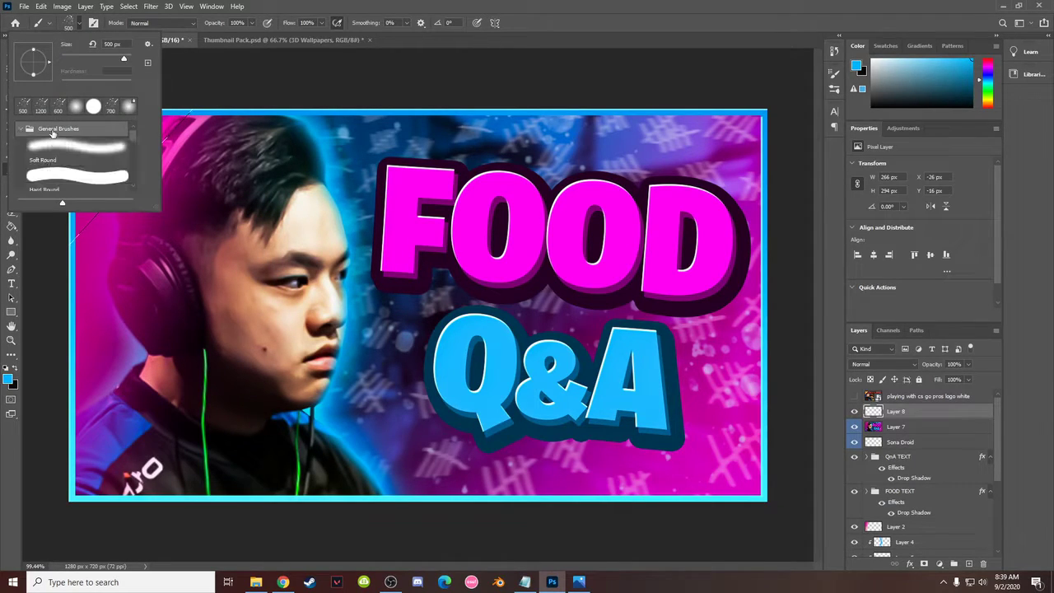
pyautogui.click(37, 142)
pyautogui.click(20, 130)
pyautogui.click(20, 130)
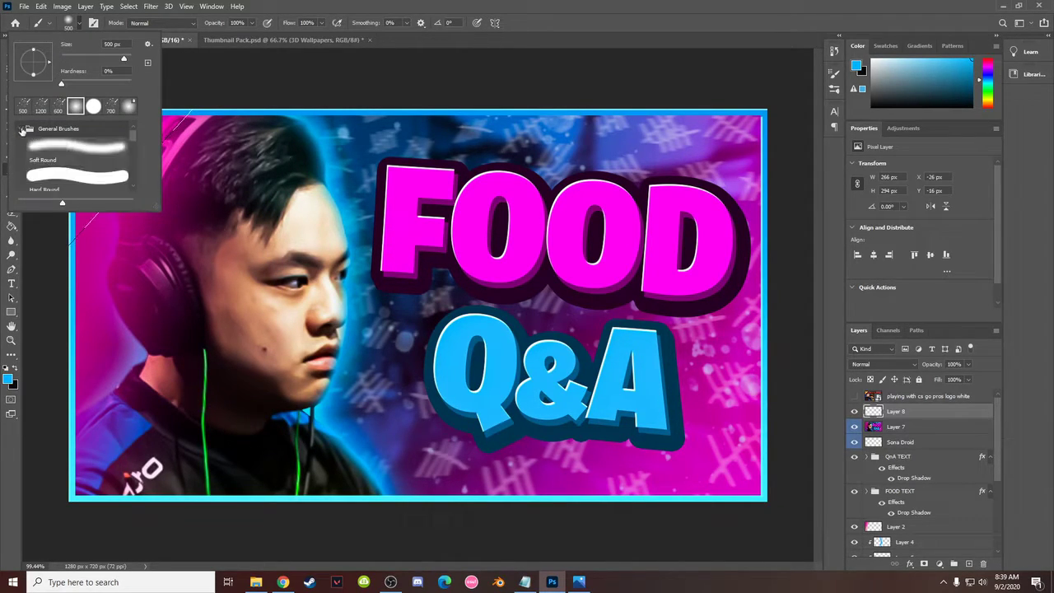
pyautogui.click(82, 22)
pyautogui.moveTo(136, 125); pyautogui.dragTo(119, 114)
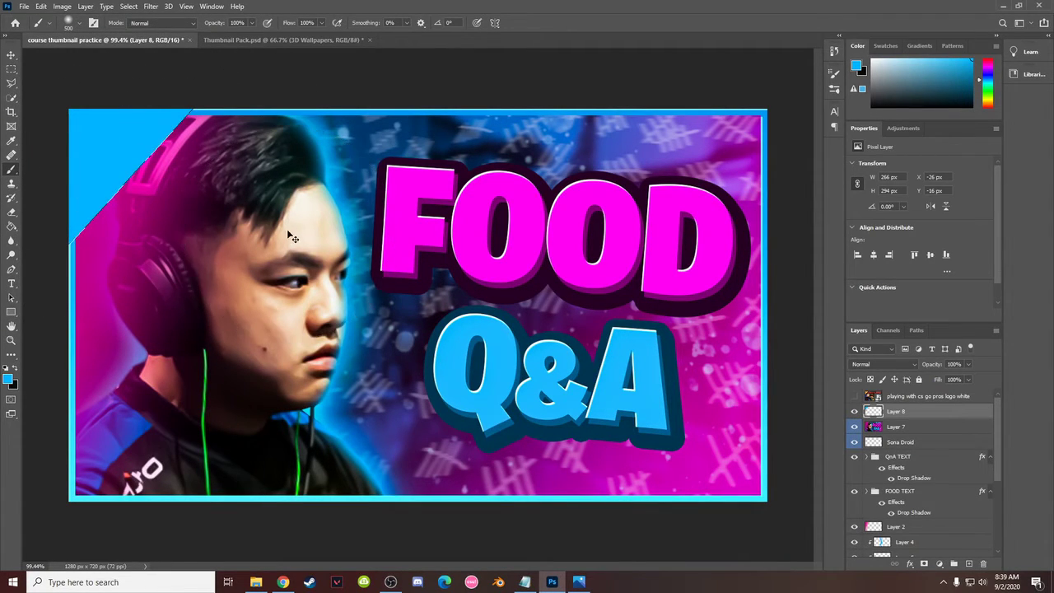
pyautogui.hotkey('ctrl', 'd')
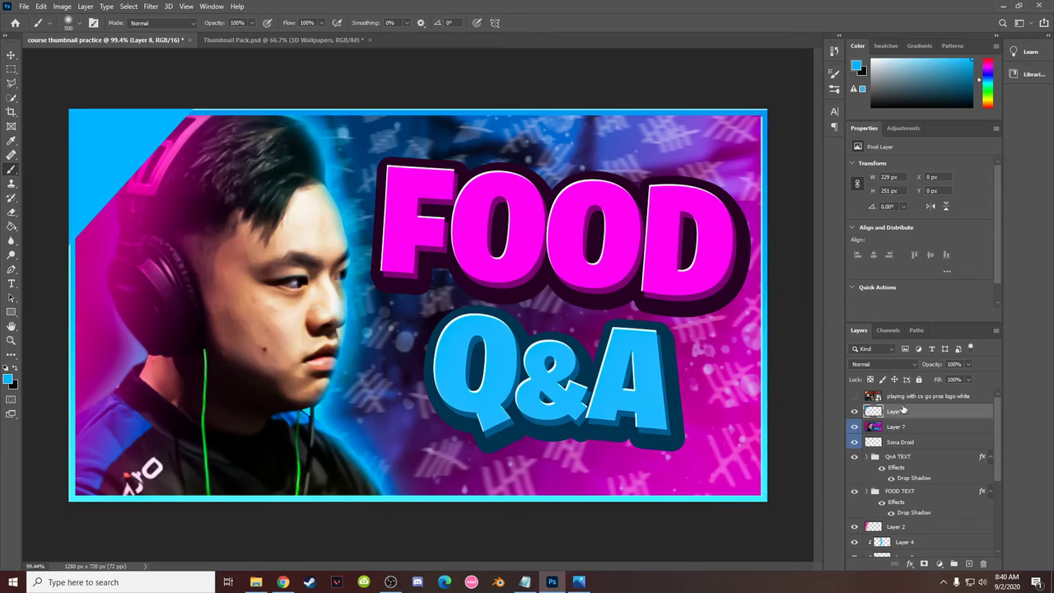
# Place the "food glazed white" logo from the food logo folder inside the blue corner triangle, scaled to about 11%
pyautogui.click(256, 583)
pyautogui.doubleClick(516, 149)
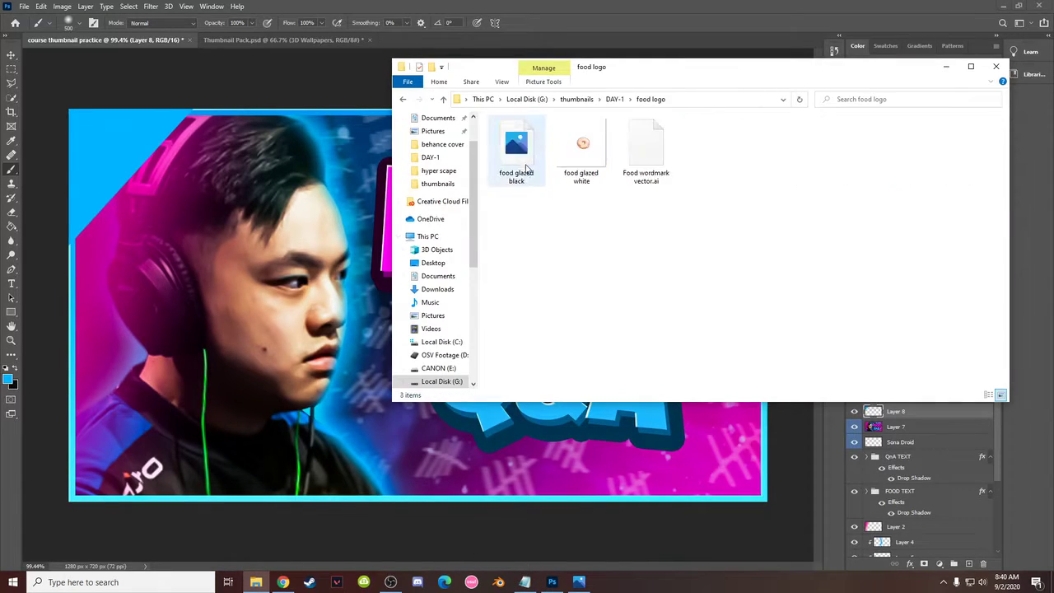
pyautogui.click(581, 149)
pyautogui.moveTo(581, 148); pyautogui.dragTo(210, 207)
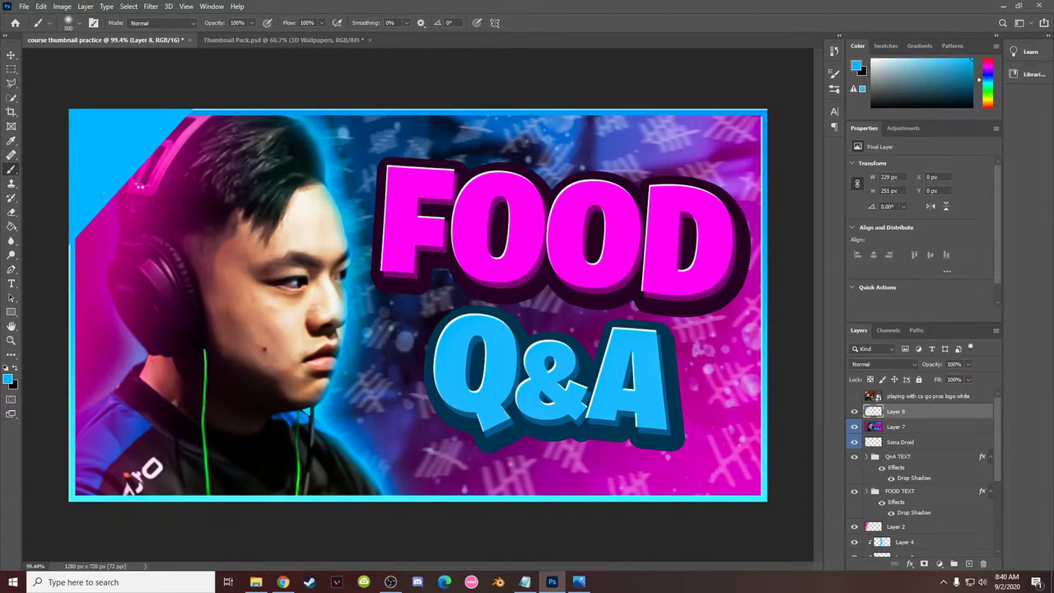
pyautogui.moveTo(614, 501); pyautogui.dragTo(124, 151)
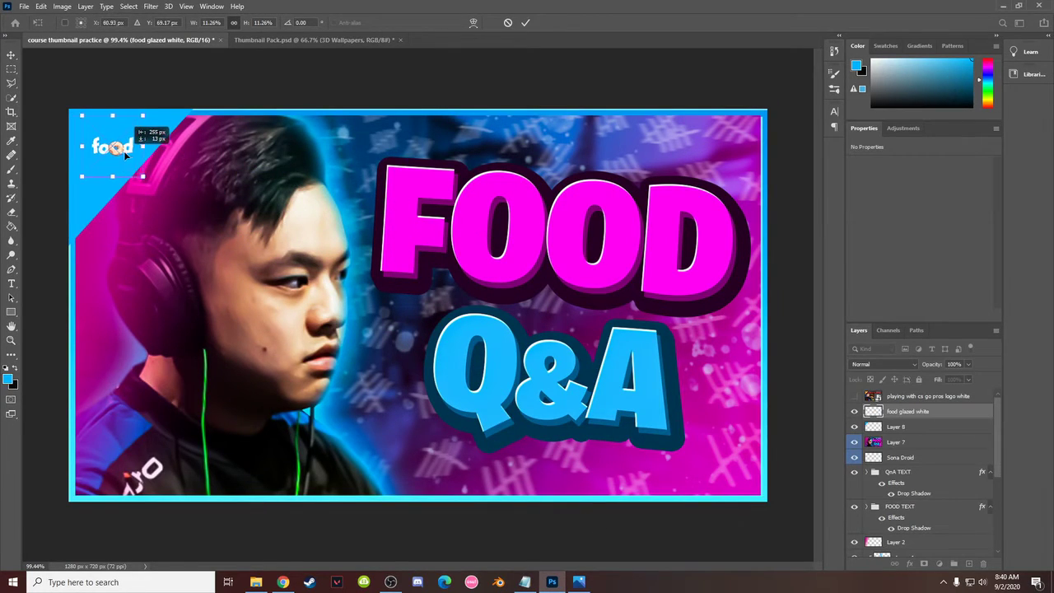
pyautogui.click(525, 22)
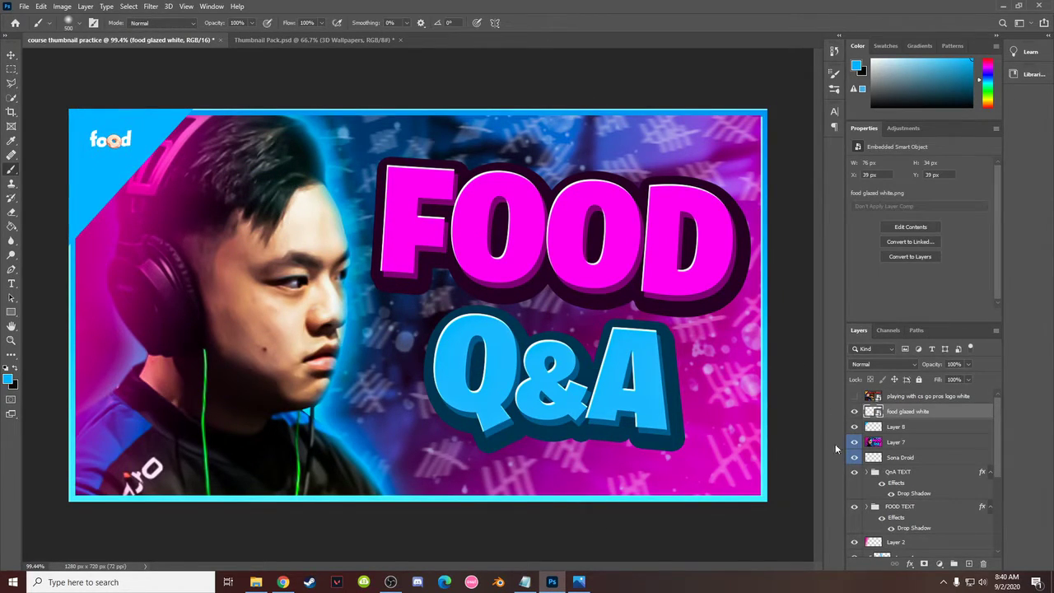
# Show the "playing with cs go pros logo white" reference layer again and lower its opacity to make it semi-transparent
pyautogui.click(855, 397)
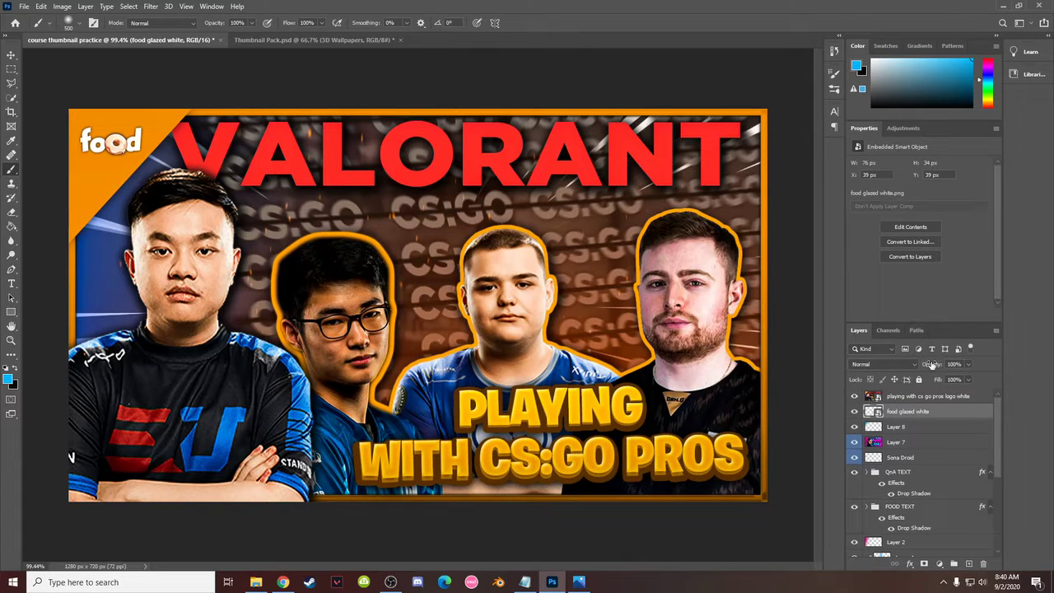
pyautogui.moveTo(931, 366)
pyautogui.mouseDown()
pyautogui.moveTo(896, 365)
pyautogui.moveTo(930, 367)
pyautogui.mouseUp()
pyautogui.hotkey('ctrl', 'z')
pyautogui.click(916, 396)
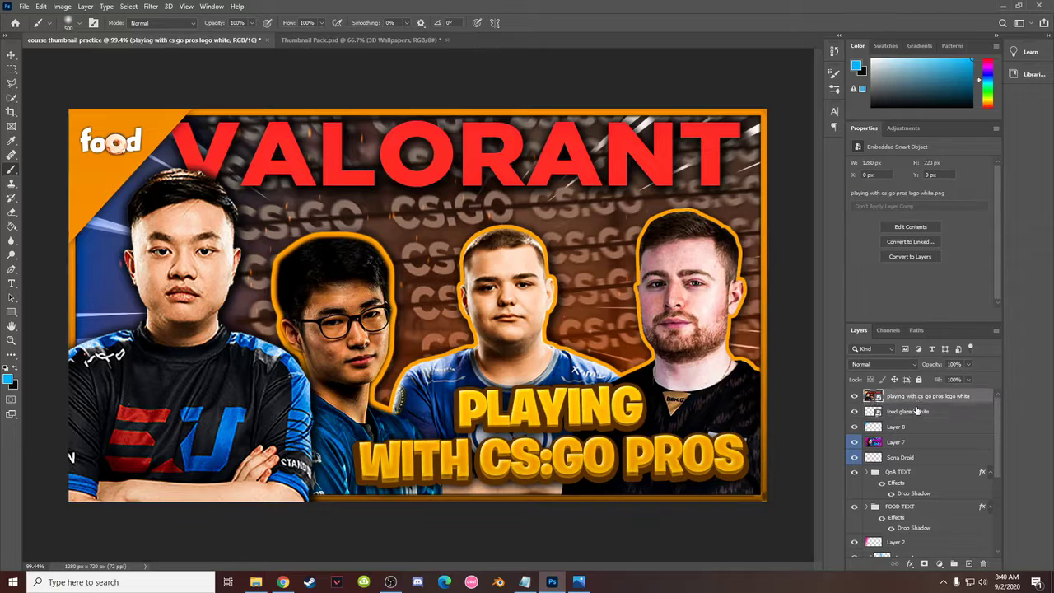
pyautogui.moveTo(939, 367)
pyautogui.mouseDown()
pyautogui.moveTo(913, 370)
pyautogui.moveTo(924, 367)
pyautogui.mouseUp()
# Enlarge the food glazed white logo to 16.75% and align it exactly with the logo in the semi-transparent reference thumbnail
pyautogui.click(909, 412)
pyautogui.hotkey('ctrl', 't')
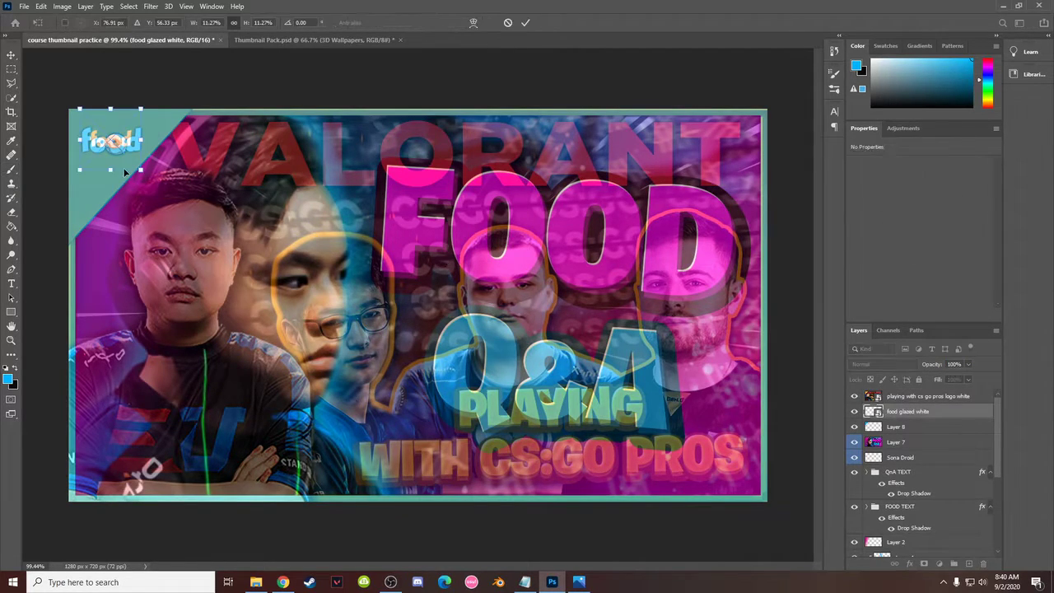
pyautogui.moveTo(116, 172)
pyautogui.mouseDown()
pyautogui.moveTo(118, 159)
pyautogui.moveTo(119, 196)
pyautogui.moveTo(121, 168)
pyautogui.moveTo(109, 194)
pyautogui.moveTo(109, 167)
pyautogui.mouseUp()
pyautogui.scroll(5, 109, 168)
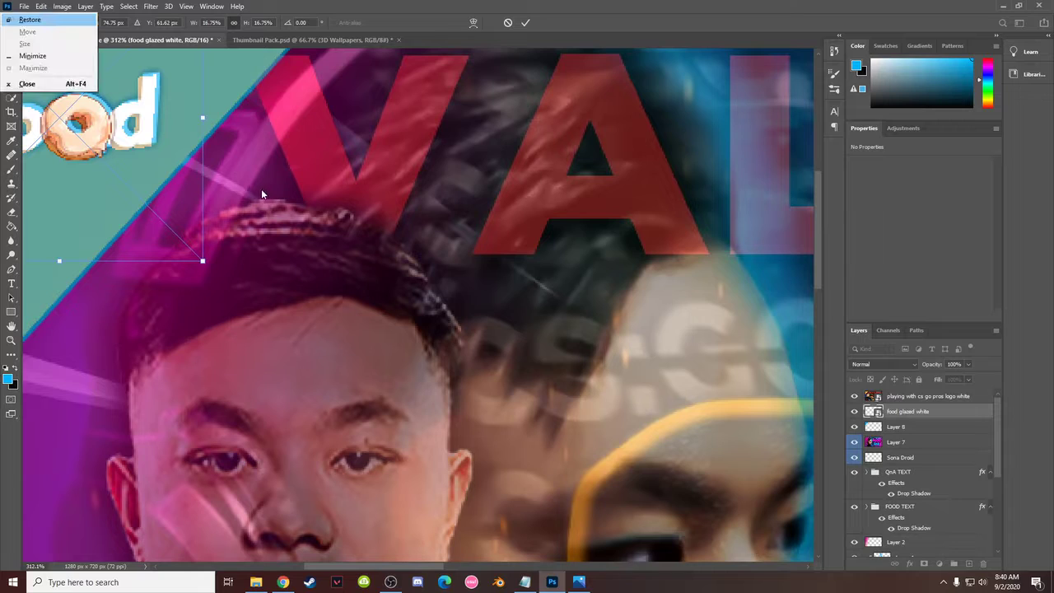
pyautogui.moveTo(280, 191); pyautogui.dragTo(390, 234)
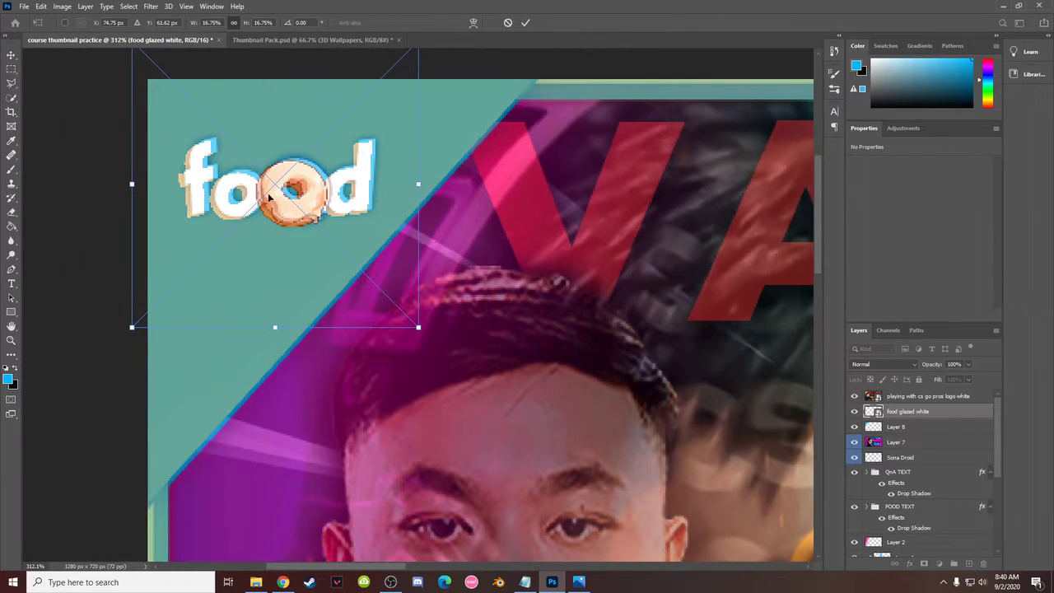
pyautogui.moveTo(270, 195); pyautogui.dragTo(280, 188)
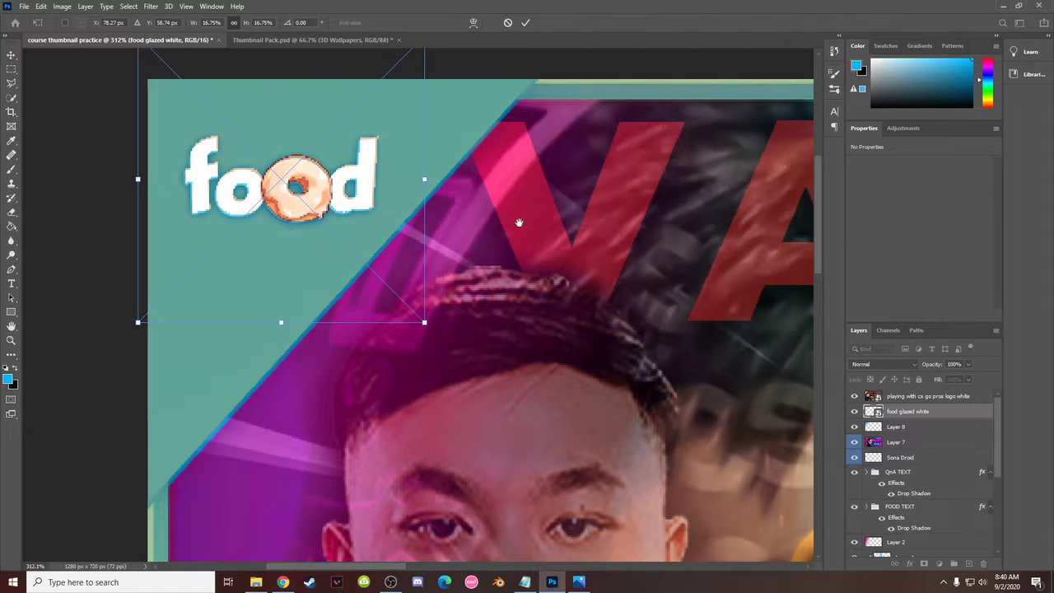
pyautogui.moveTo(519, 222); pyautogui.dragTo(400, 219)
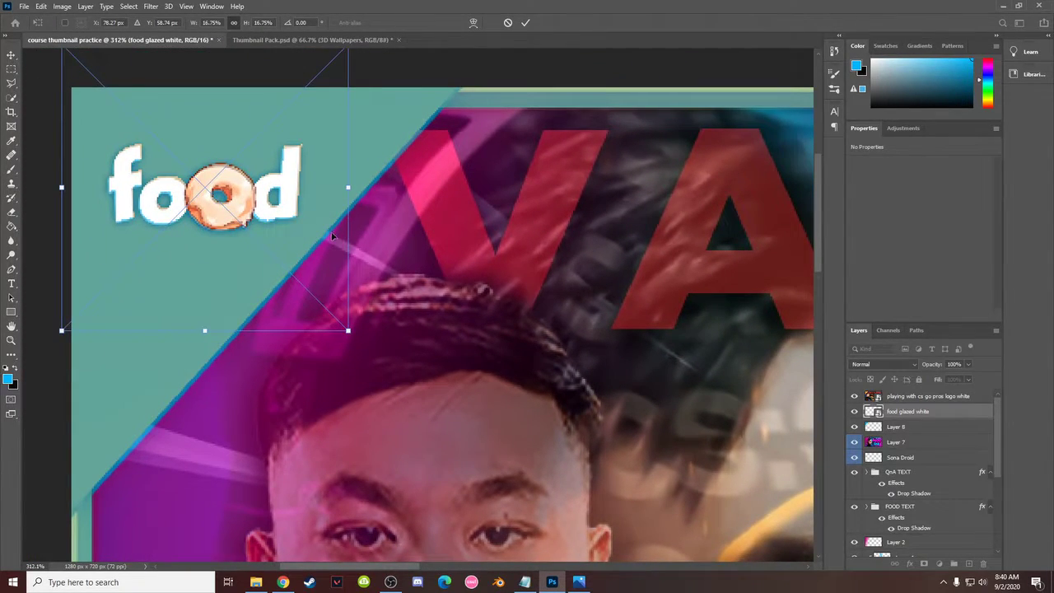
pyautogui.click(526, 22)
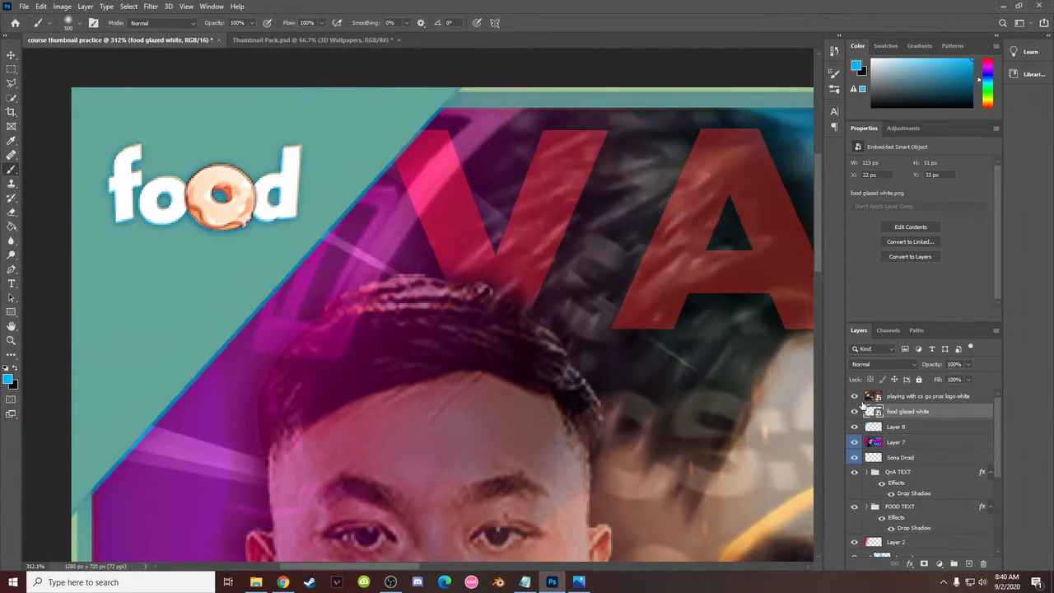
# Delete the "playing with cs go pros logo white" reference layer and show the whole thumbnail
pyautogui.click(907, 397)
pyautogui.press('Delete')
pyautogui.hotkey('ctrl', '0')
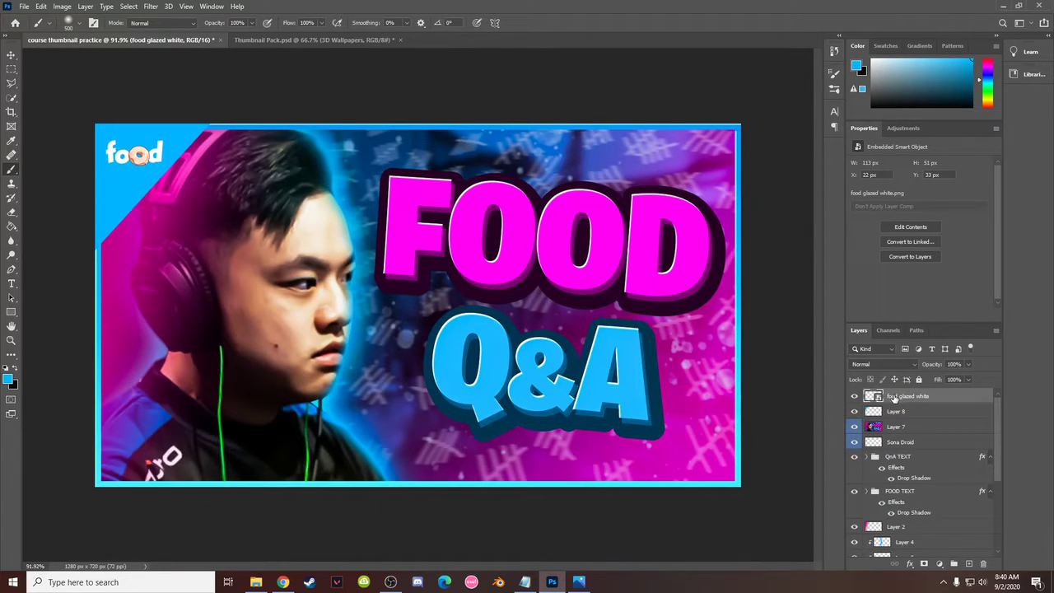
# Add a small dark blue drop shadow to the food glazed white logo, with 100% opacity and 2 px distance
pyautogui.rightClick(895, 399)
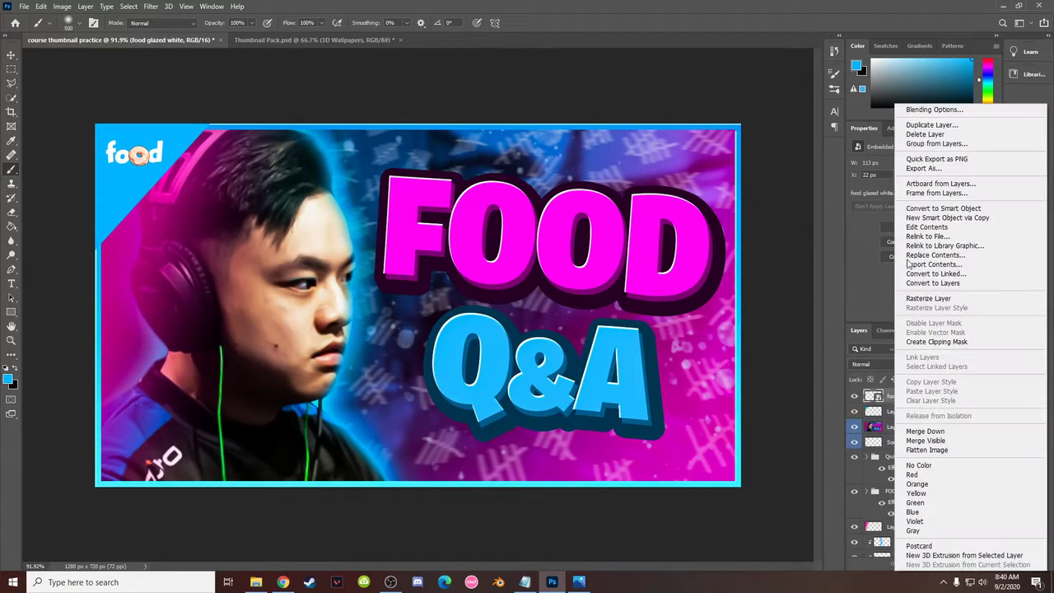
pyautogui.click(931, 107)
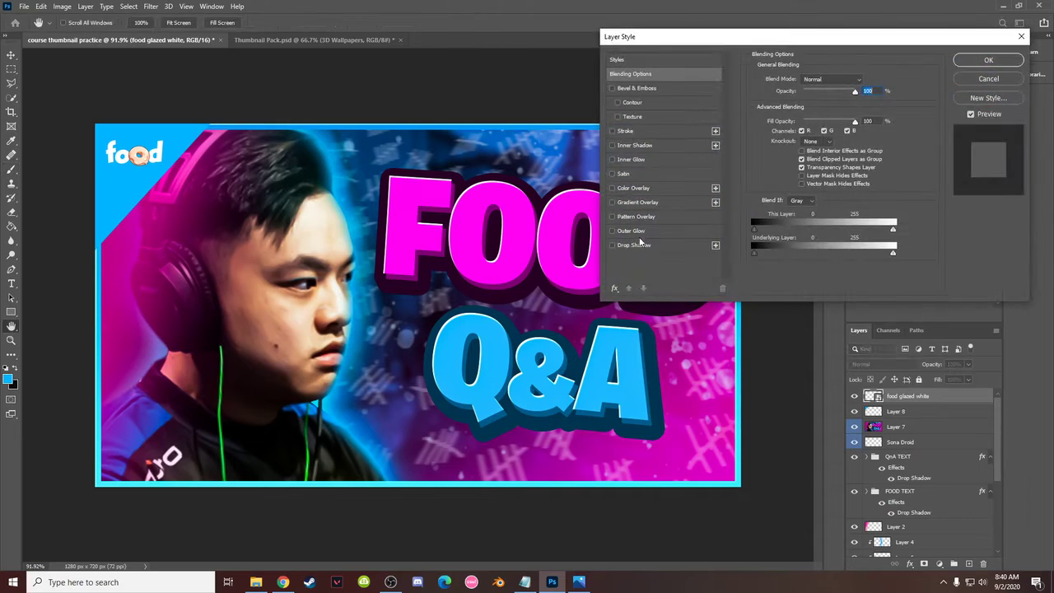
pyautogui.click(643, 245)
pyautogui.moveTo(843, 142); pyautogui.dragTo(797, 157)
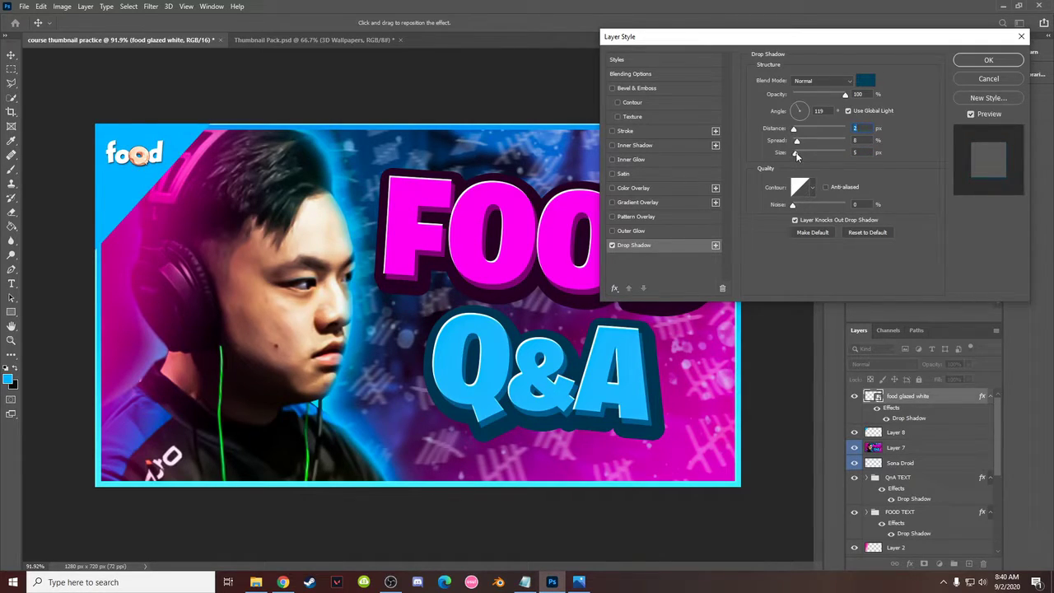
pyautogui.moveTo(797, 155); pyautogui.dragTo(795, 145)
pyautogui.click(988, 60)
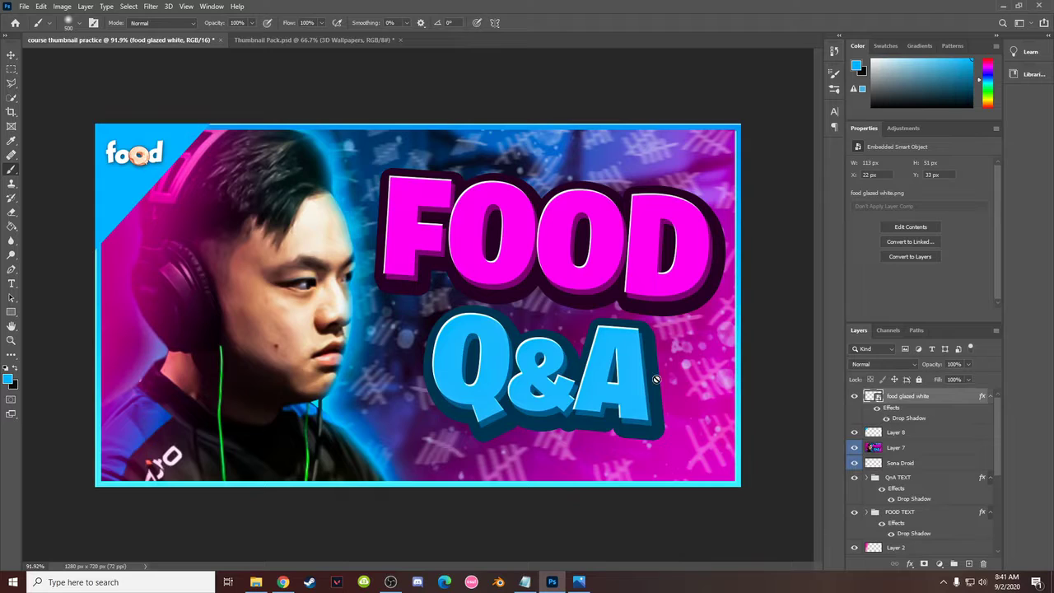
# Add a dark blue drop shadow to the blue corner triangle on Layer 8, with 100% opacity and 2 px distance
pyautogui.click(898, 433)
pyautogui.rightClick(898, 434)
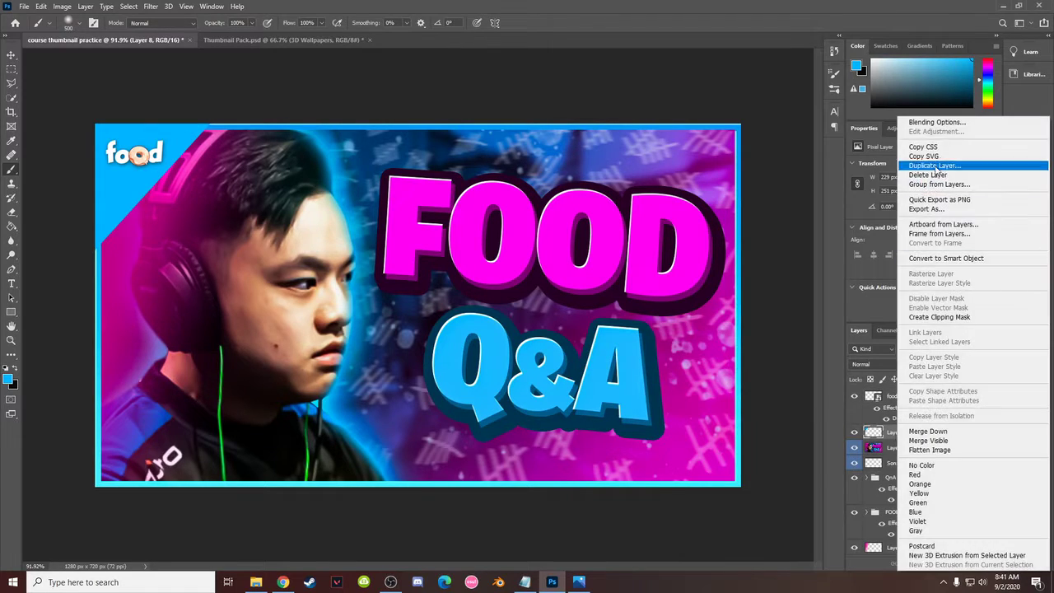
pyautogui.click(954, 122)
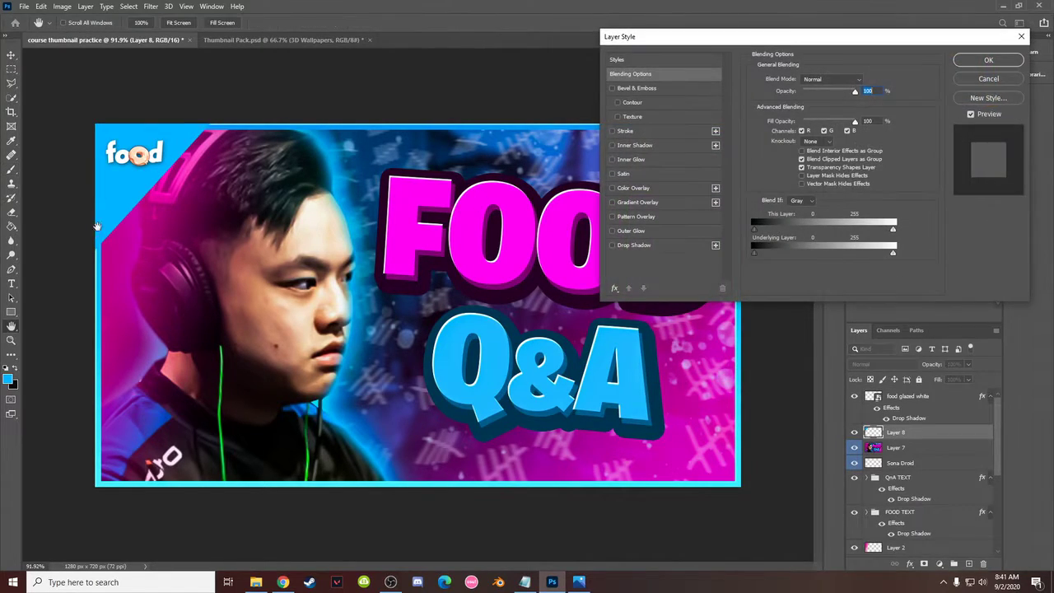
pyautogui.click(622, 249)
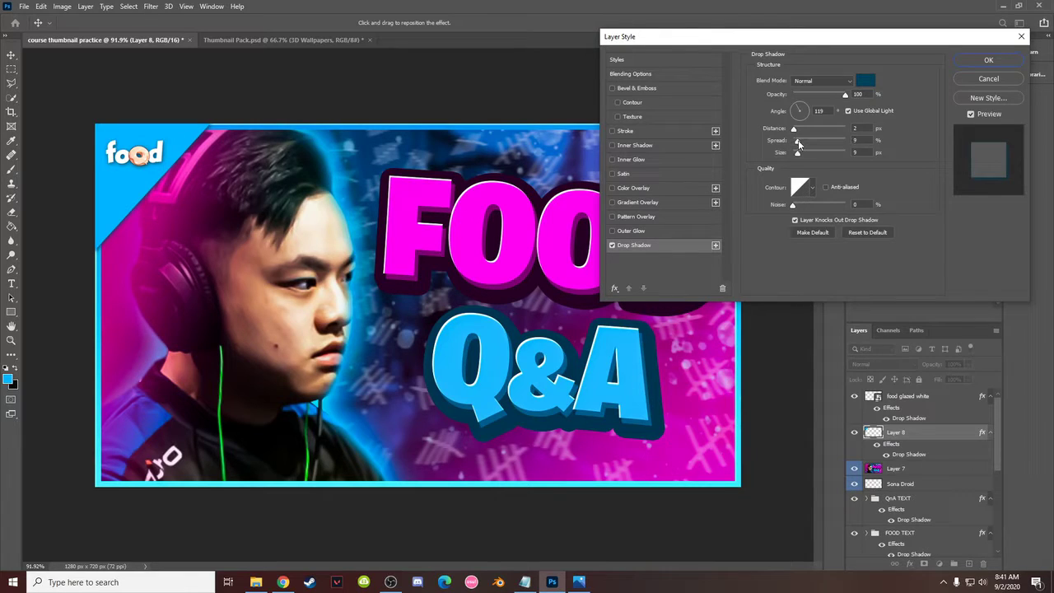
pyautogui.moveTo(799, 143); pyautogui.dragTo(795, 144)
pyautogui.click(985, 61)
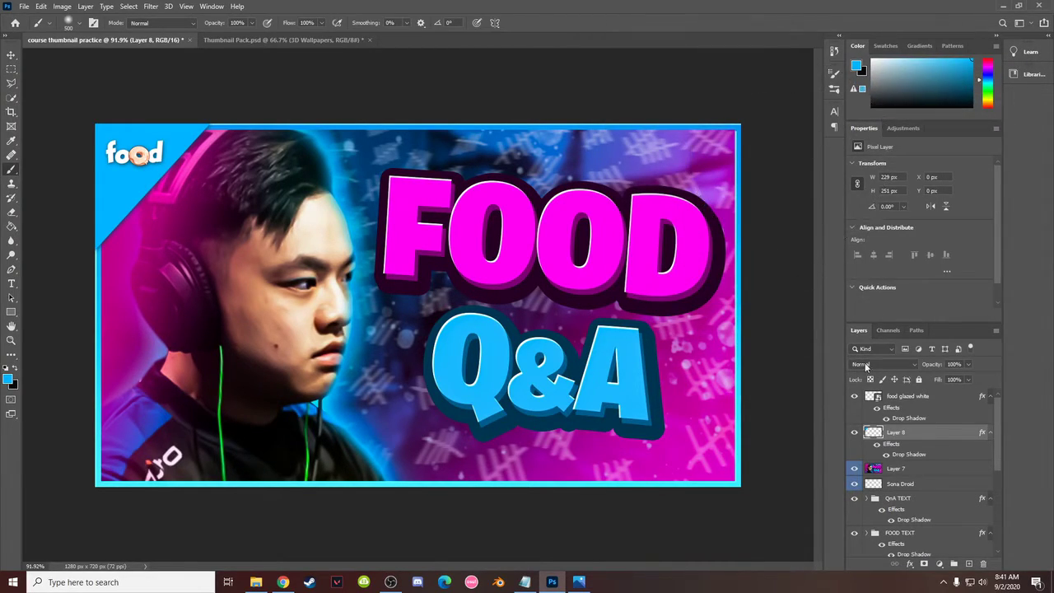
# Select the food logo layer, check the lesson list in the Course curriculum Notepad file, and return to Photoshop
pyautogui.click(912, 400)
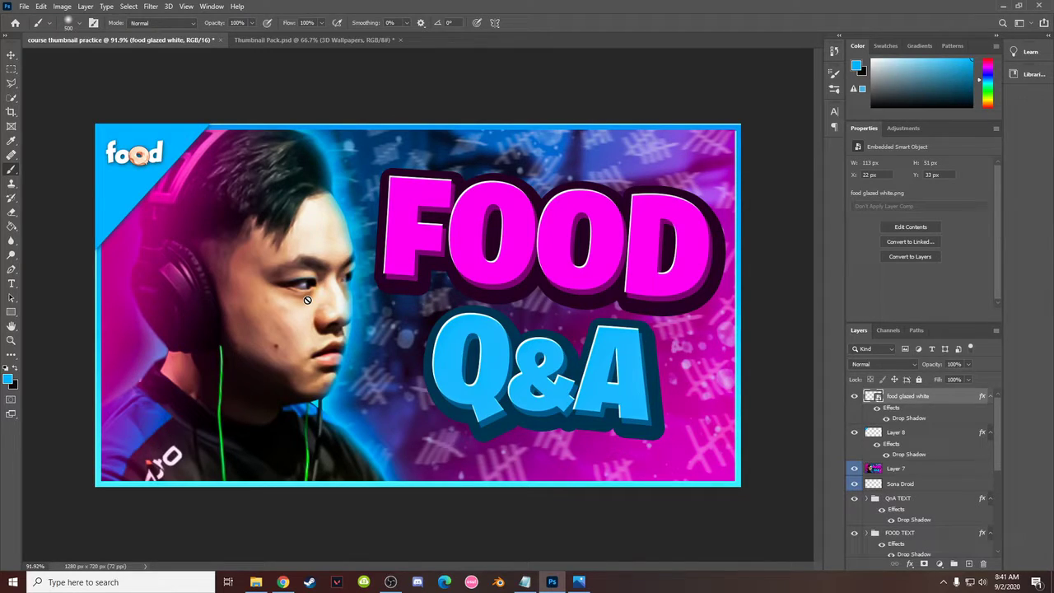
pyautogui.click(524, 582)
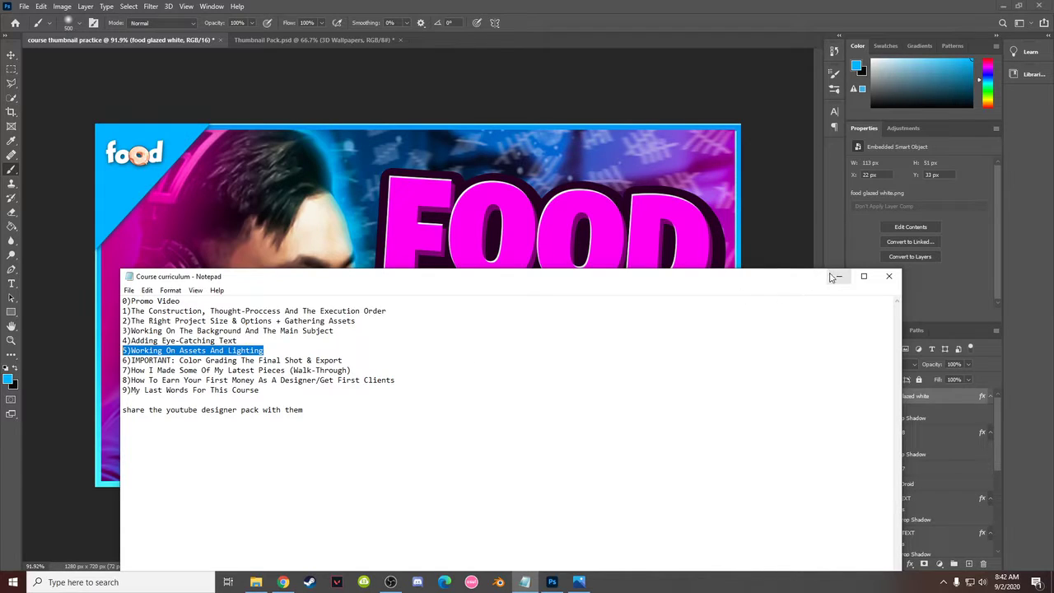
pyautogui.click(840, 278)
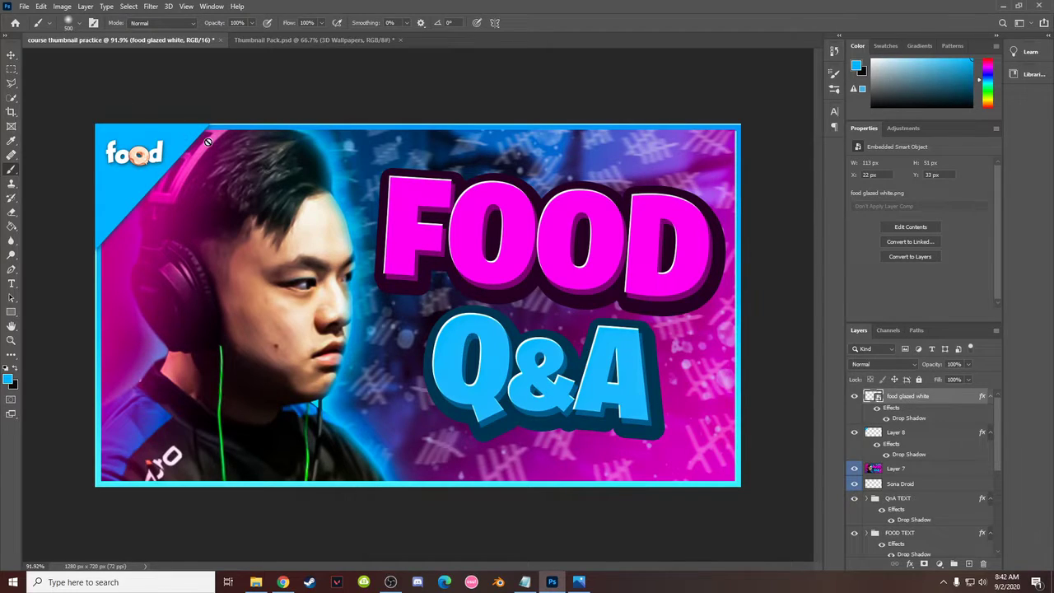
# Quick-export the thumbnail as PNG named "course thumbnail practice" into the Design Gaming Thumbnails In Photoshop folder under Courses on Local Disk (G:)
pyautogui.click(24, 6)
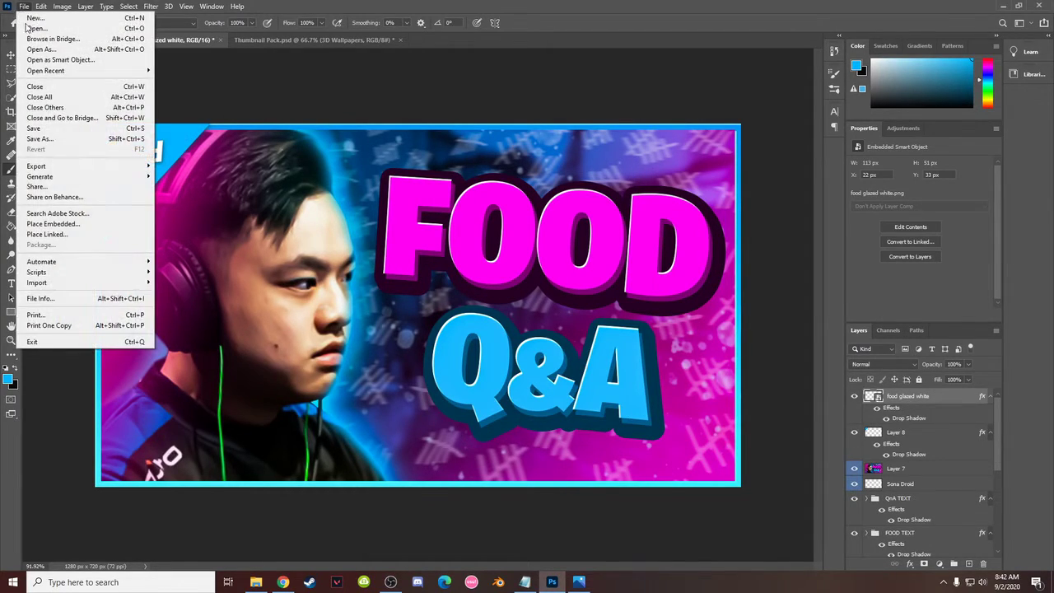
pyautogui.moveTo(65, 171)
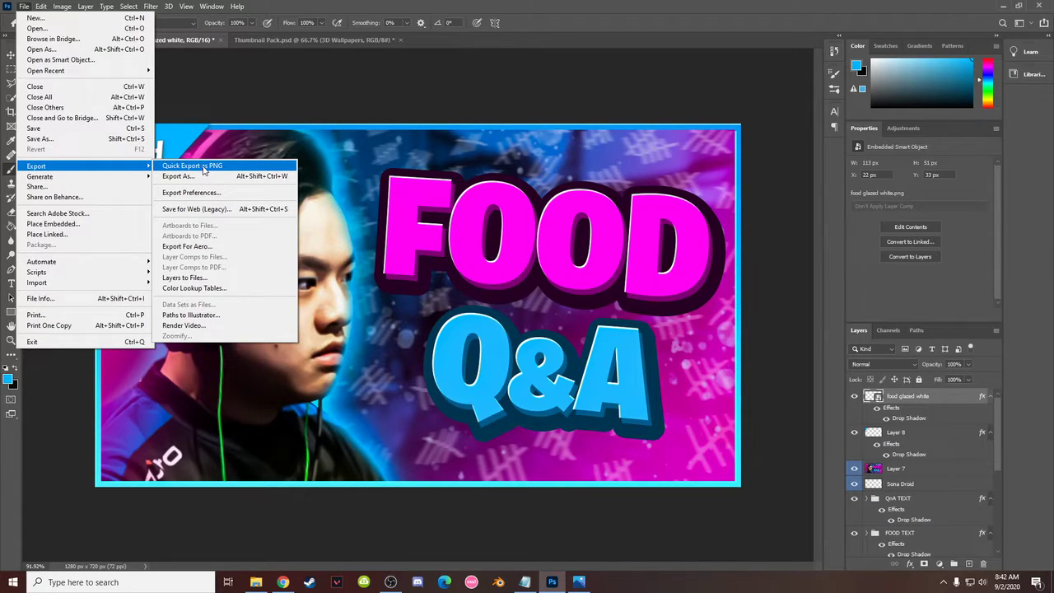
pyautogui.click(202, 167)
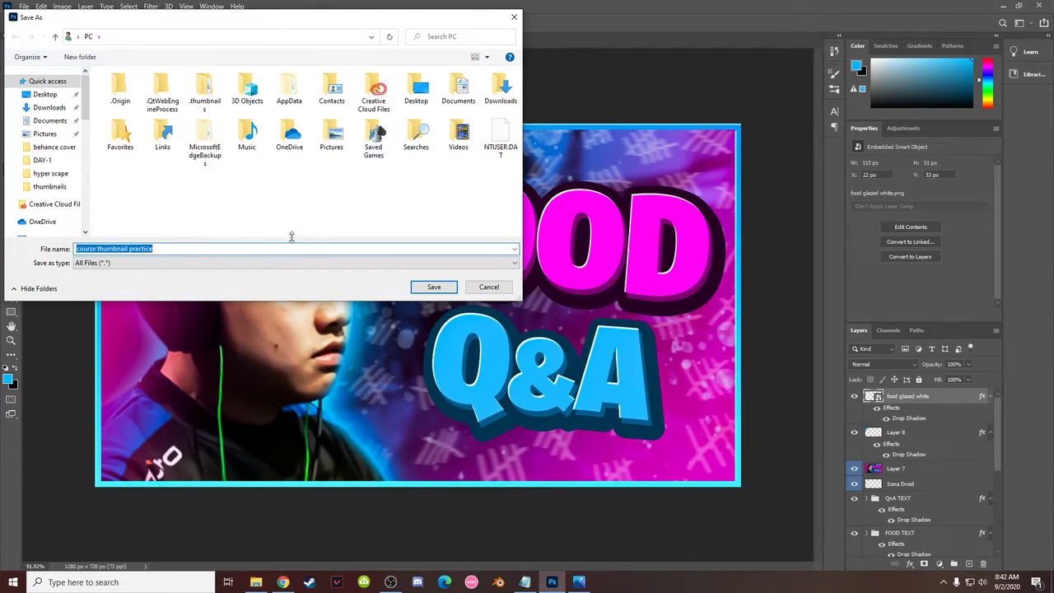
pyautogui.click(49, 187)
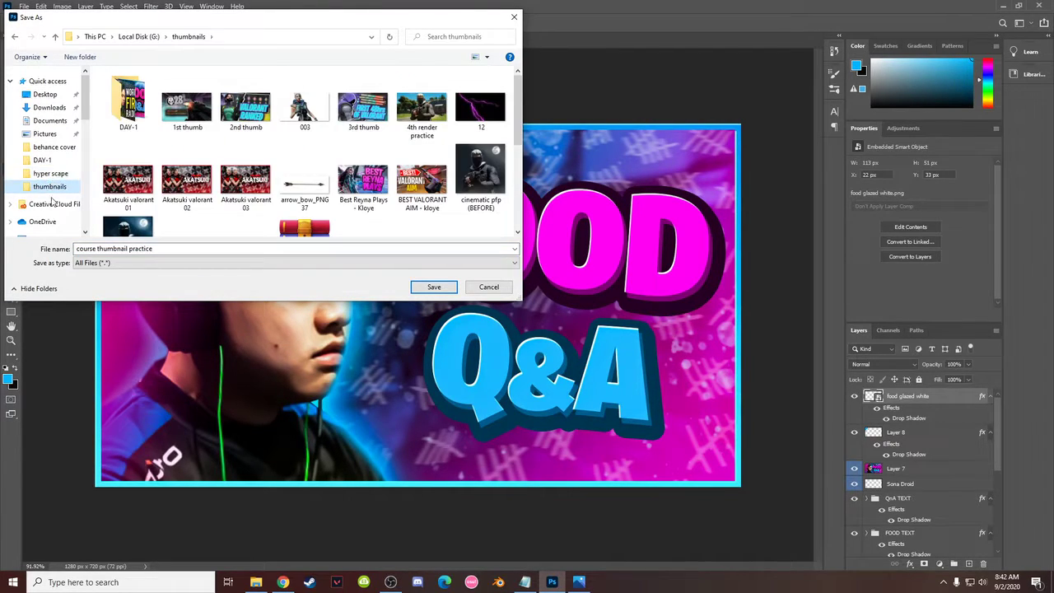
pyautogui.scroll(-1, 50, 194)
pyautogui.click(40, 190)
pyautogui.scroll(-2, 209, 217)
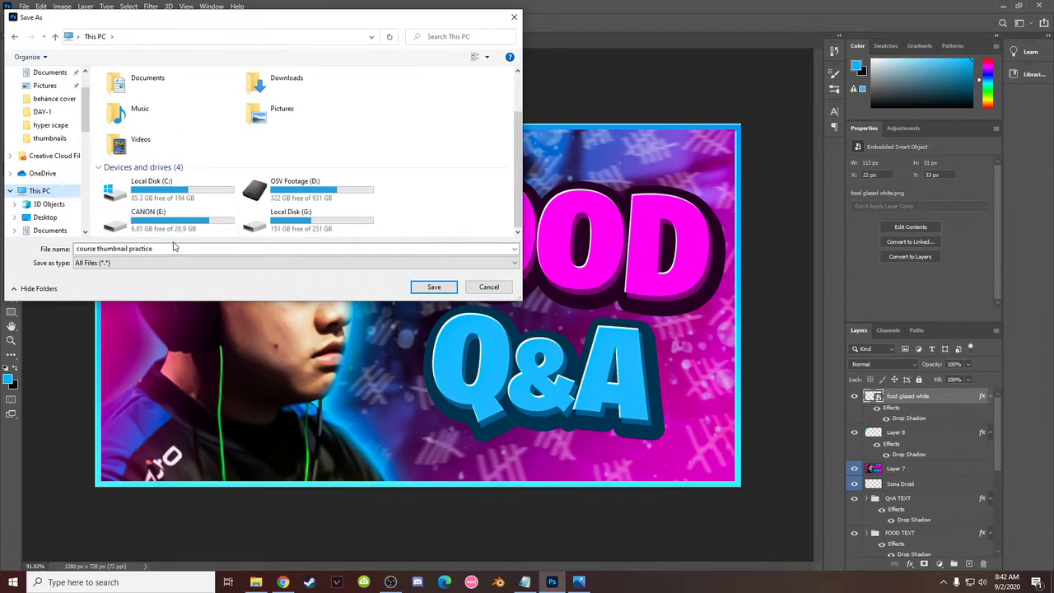
pyautogui.doubleClick(296, 216)
pyautogui.doubleClick(132, 136)
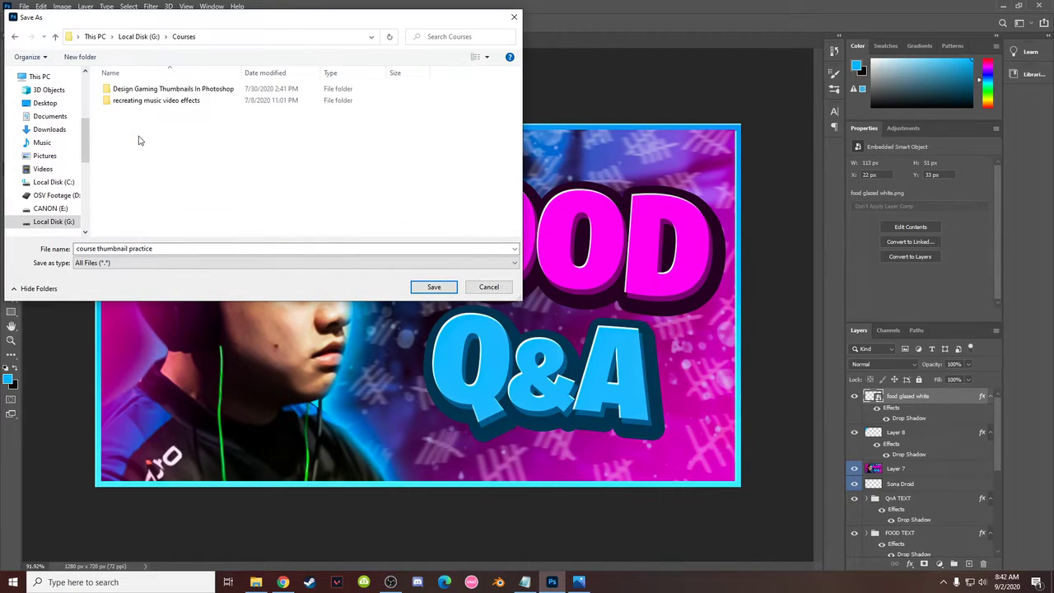
pyautogui.doubleClick(168, 92)
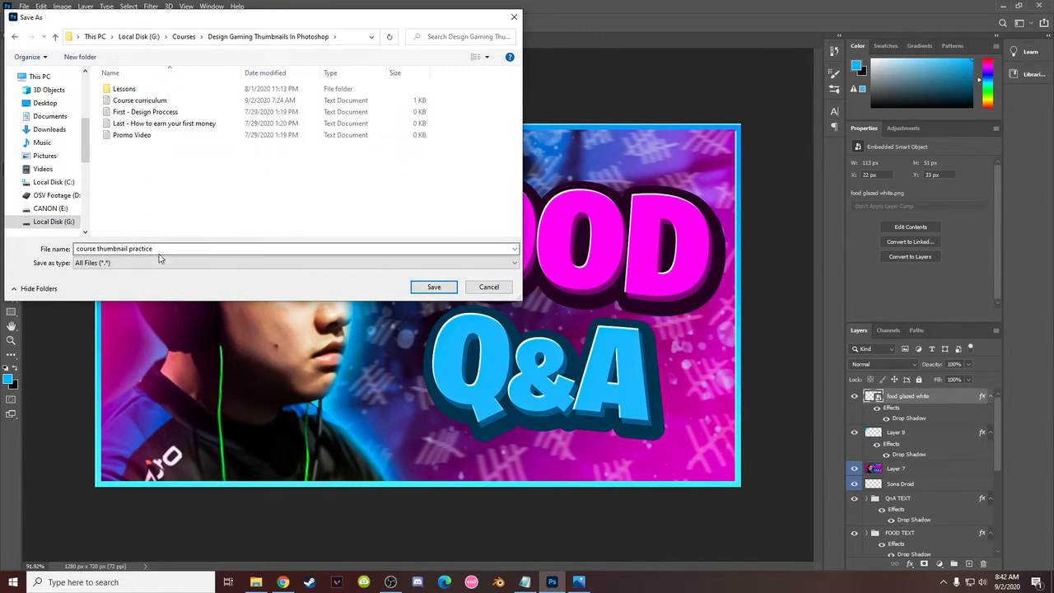
pyautogui.click(432, 288)
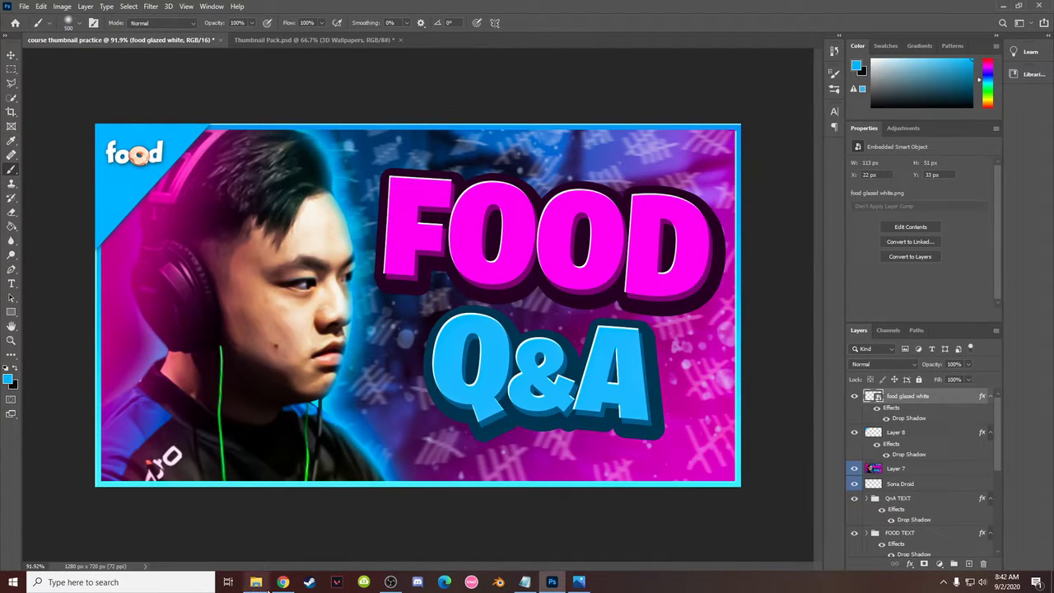
# Open the exported "course thumbnail practice" PNG from its course folder in File Explorer to inspect it, and return to Photoshop
pyautogui.click(256, 582)
pyautogui.click(532, 102)
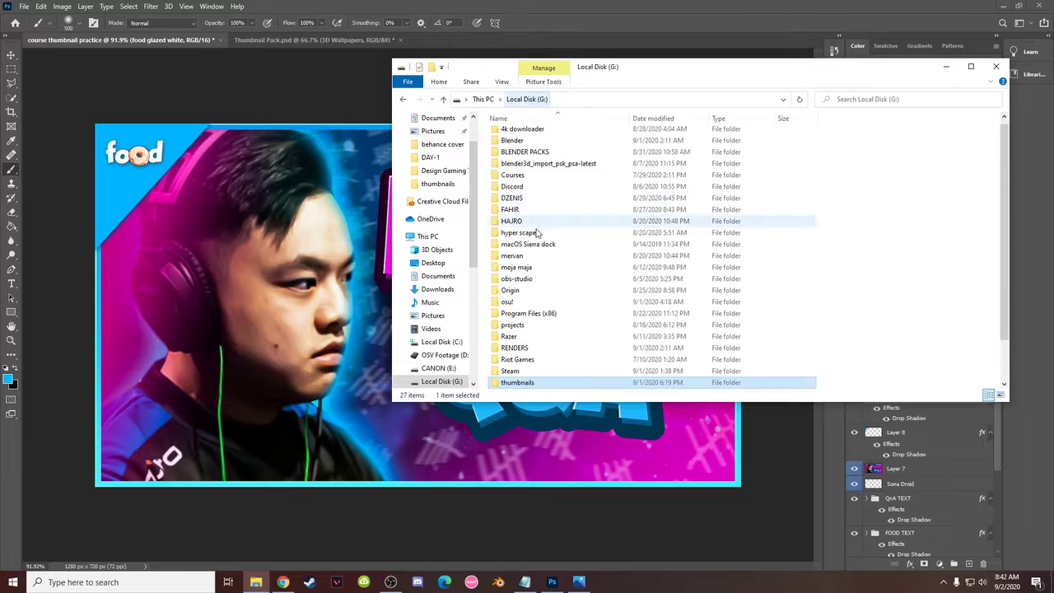
pyautogui.doubleClick(527, 171)
pyautogui.doubleClick(532, 136)
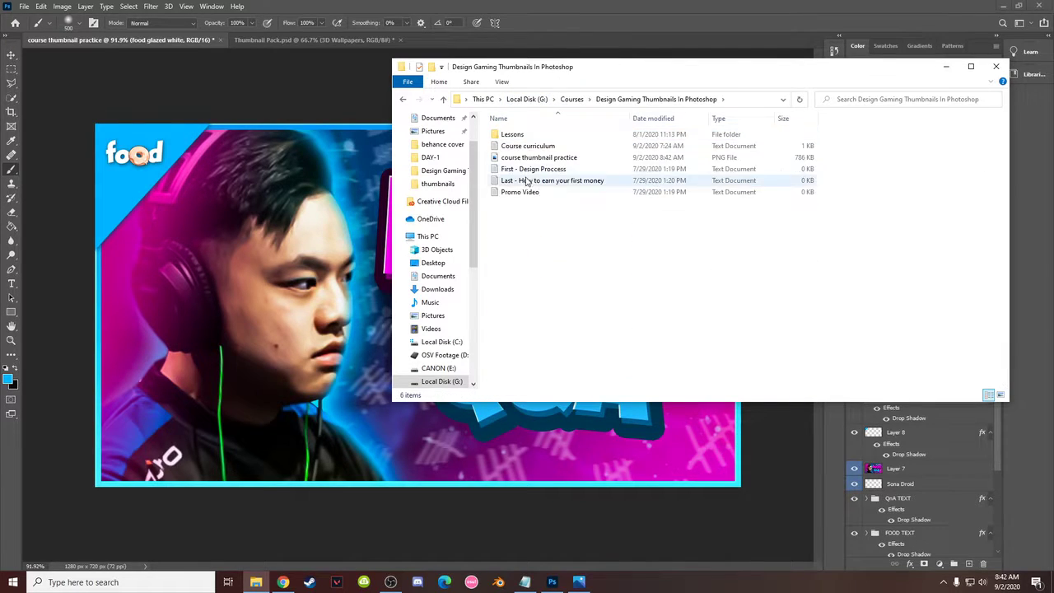
pyautogui.doubleClick(525, 159)
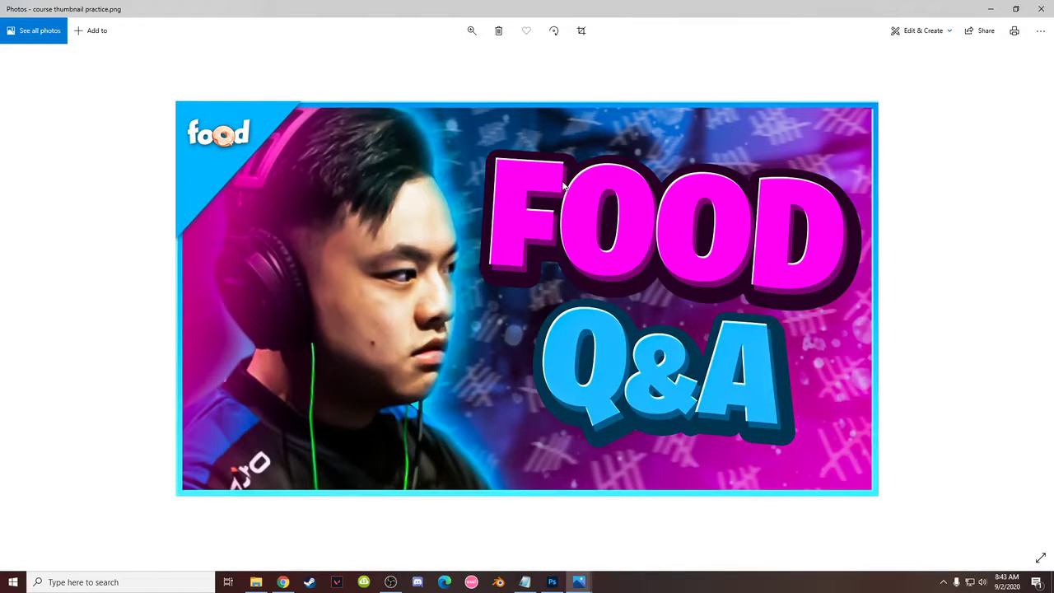
pyautogui.click(1041, 8)
pyautogui.click(994, 65)
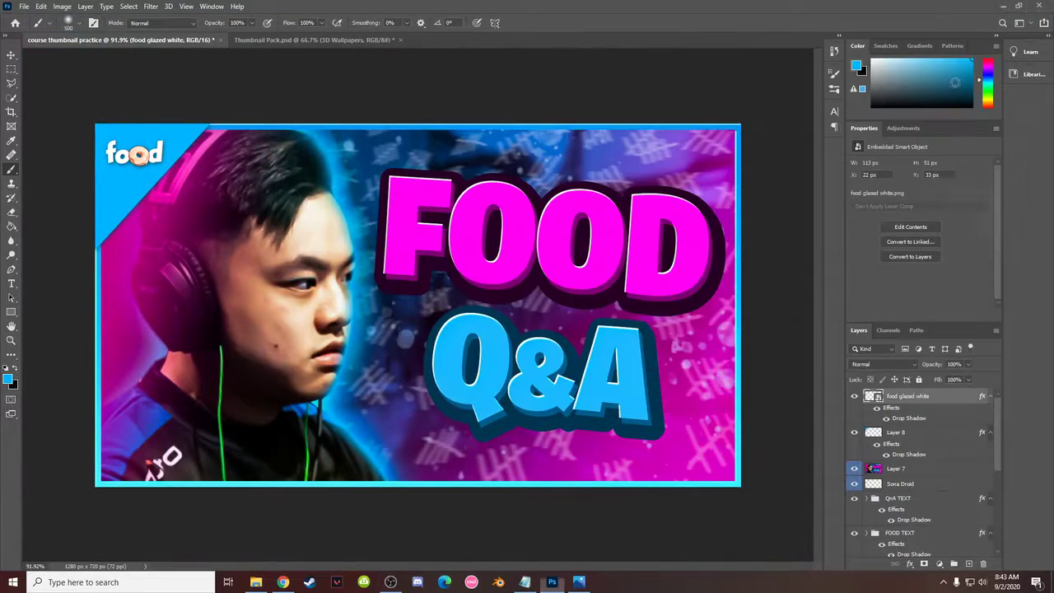